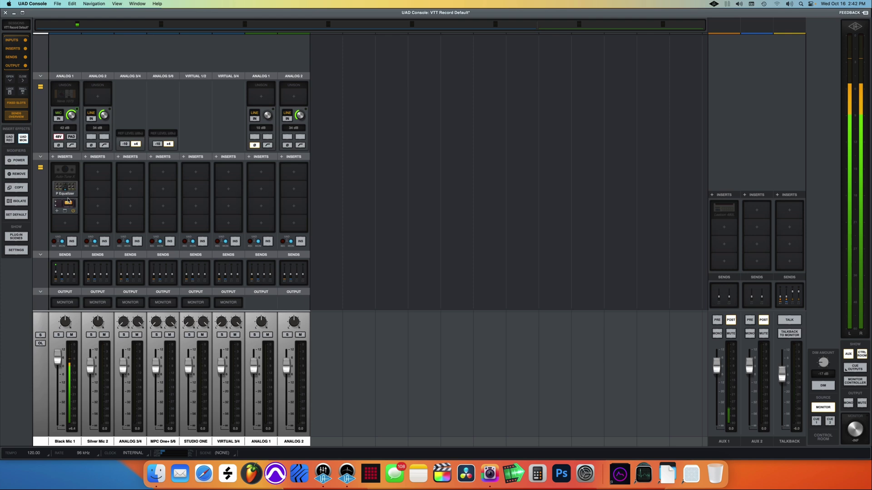
# - Open the P Equalizer, 1176LN E and Auto-Tune Realtime editors from Black Mic 1's Analog 1 inserts
pyautogui.moveTo(74, 210)
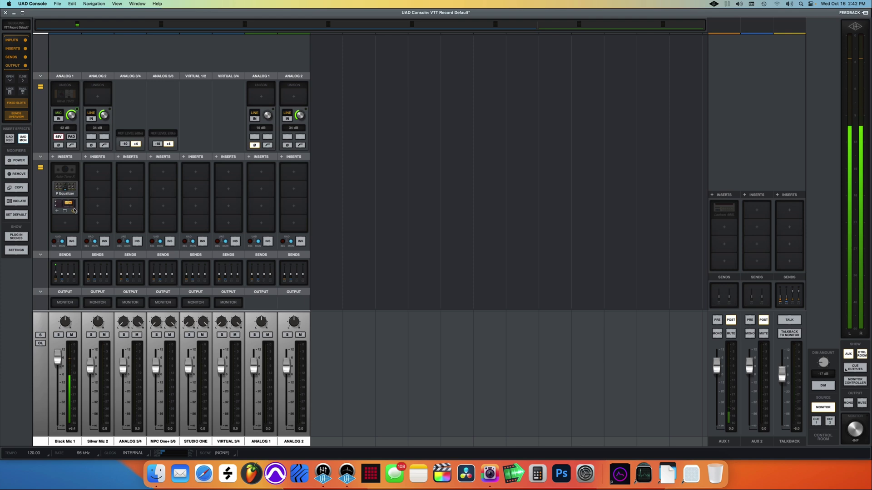
pyautogui.click(70, 187)
pyautogui.moveTo(67, 206)
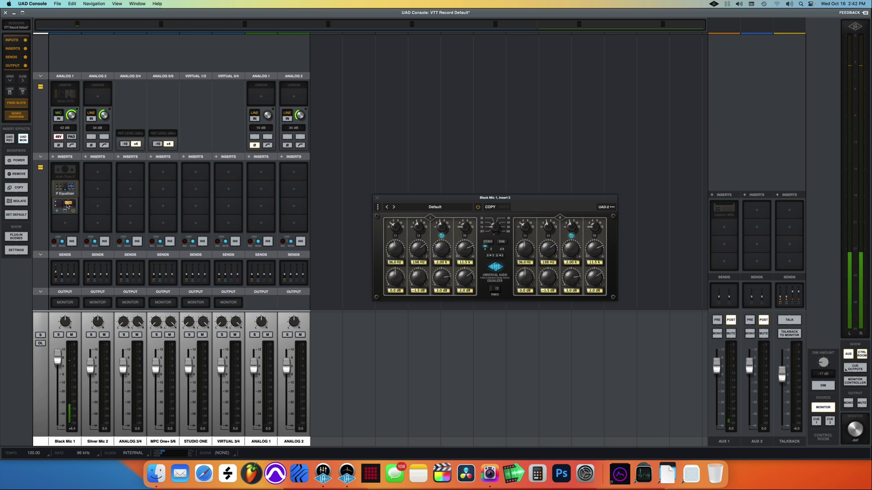
pyautogui.click(67, 205)
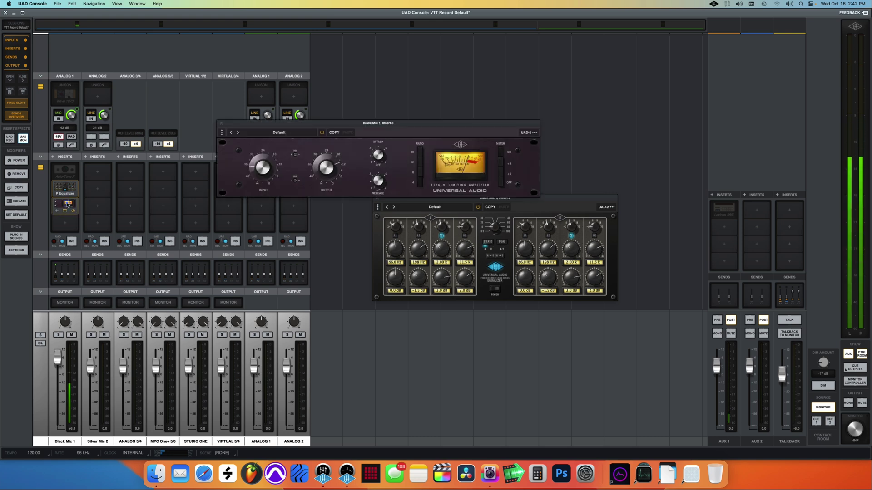
pyautogui.click(69, 172)
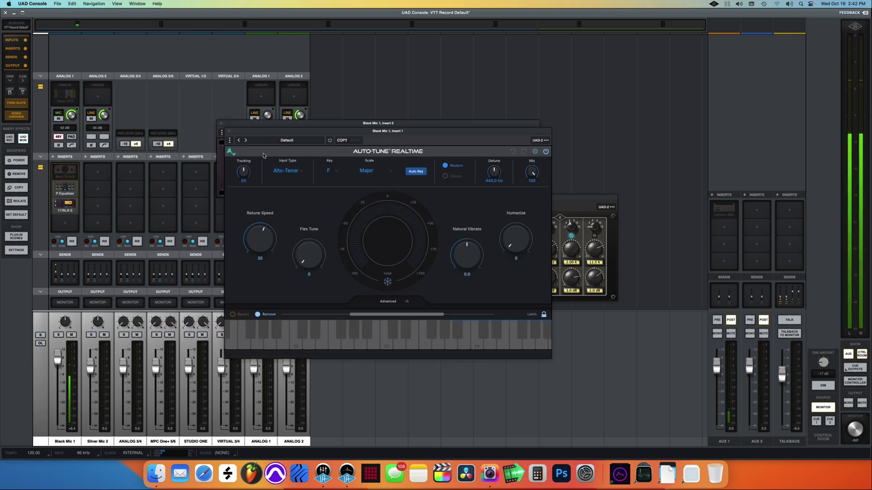
# - Arrange the plugin windows side by side: Auto-Tune on the right, EQ and 1176 to the left
pyautogui.moveTo(365, 138); pyautogui.dragTo(646, 128)
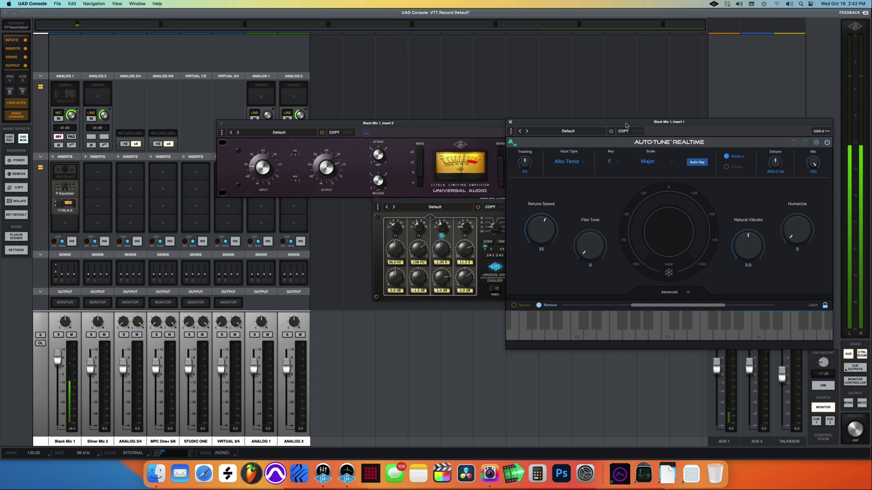
pyautogui.moveTo(411, 125); pyautogui.dragTo(257, 117)
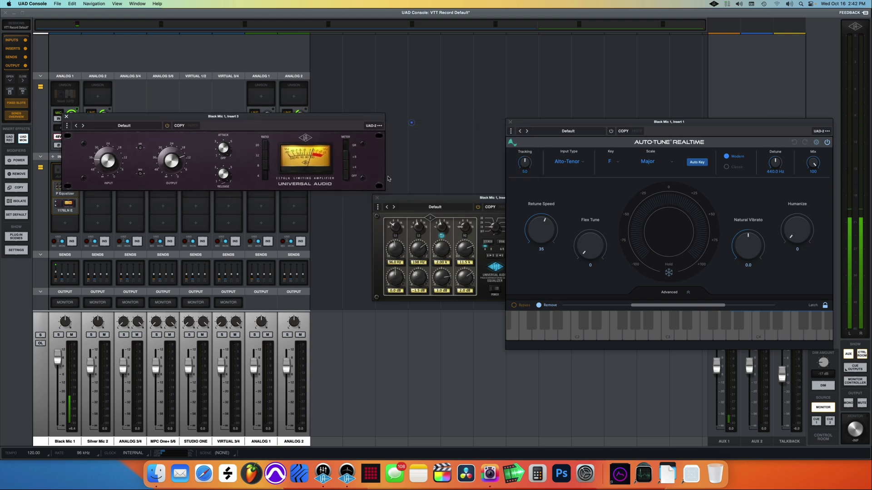
pyautogui.moveTo(465, 202); pyautogui.dragTo(195, 216)
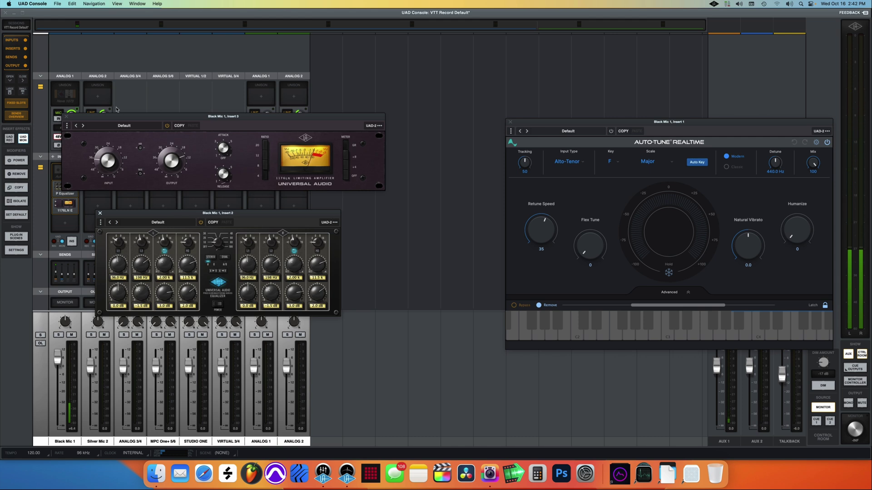
pyautogui.moveTo(116, 116); pyautogui.dragTo(270, 122)
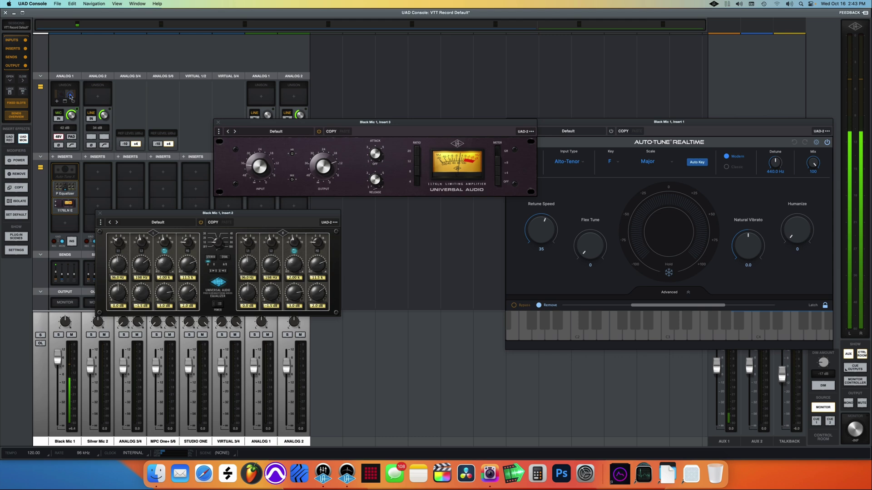
# - Open Black Mic 1's Unison 1073 preamp window and close the Auto-Tune Realtime window
pyautogui.click(71, 97)
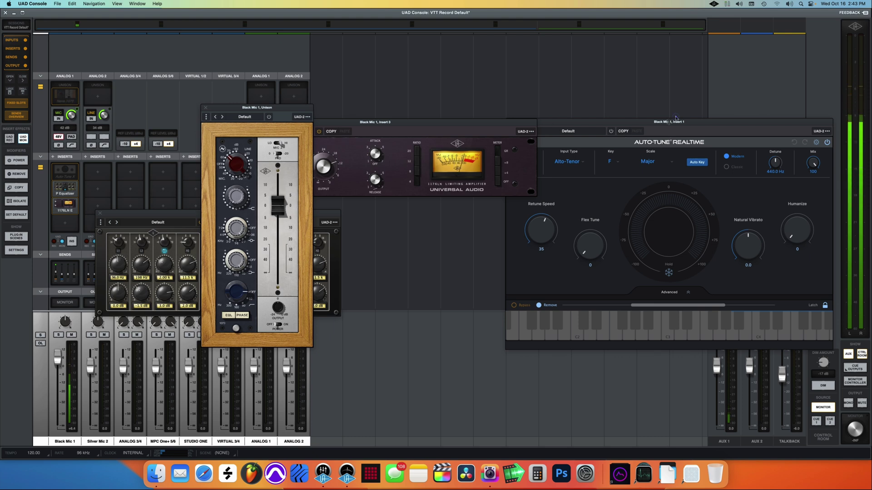
pyautogui.moveTo(661, 122); pyautogui.dragTo(492, 123)
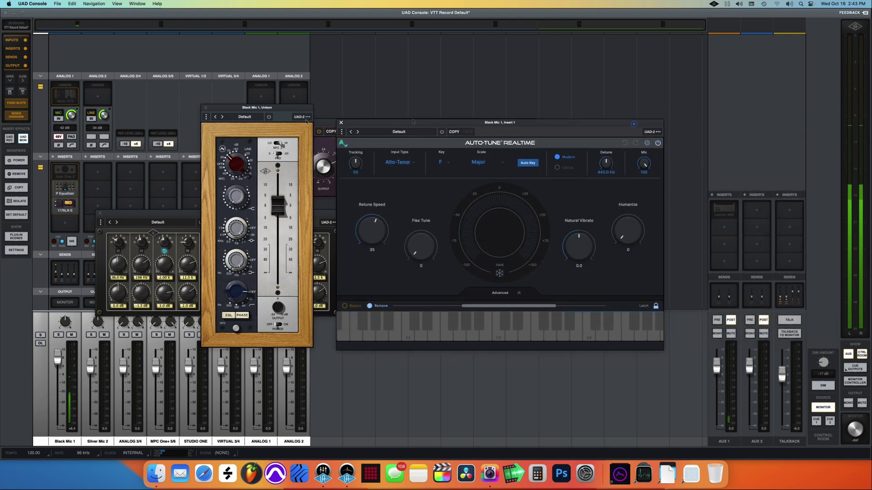
pyautogui.click(341, 122)
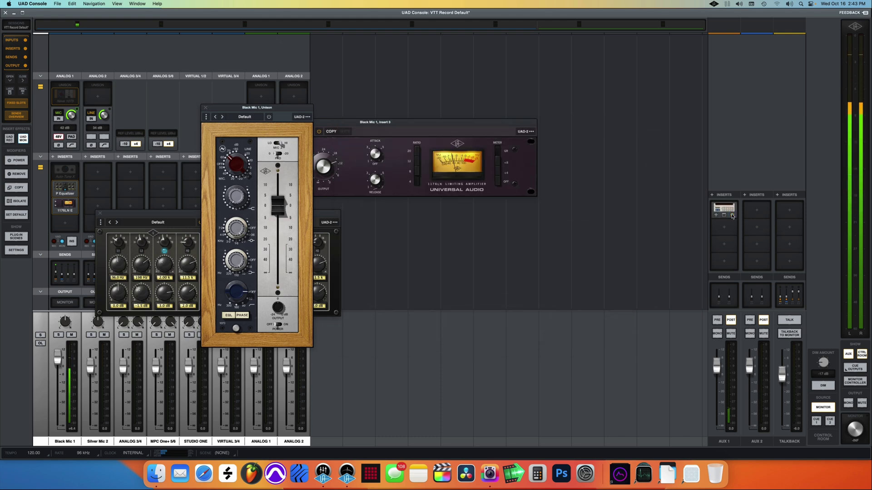
# - Open the Lexicon 480L Small Plate reverb on AUX 1 and shift its window right to uncover the 1176
pyautogui.click(734, 215)
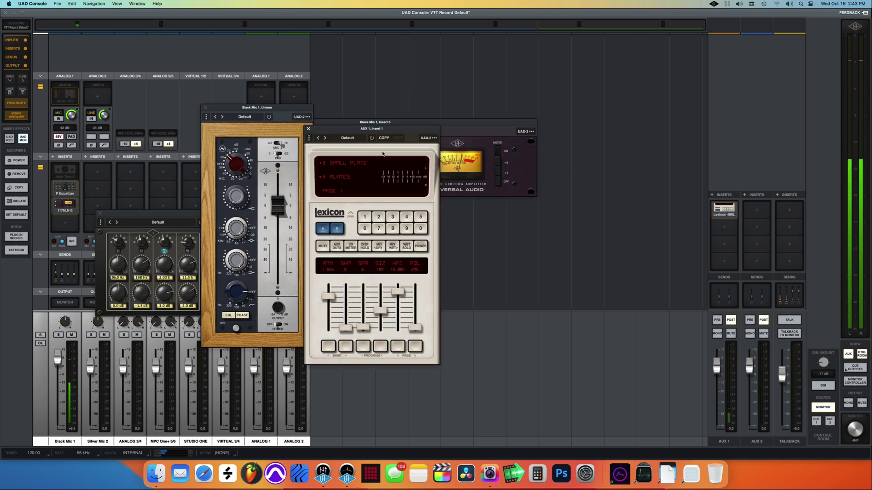
pyautogui.moveTo(389, 134); pyautogui.dragTo(429, 109)
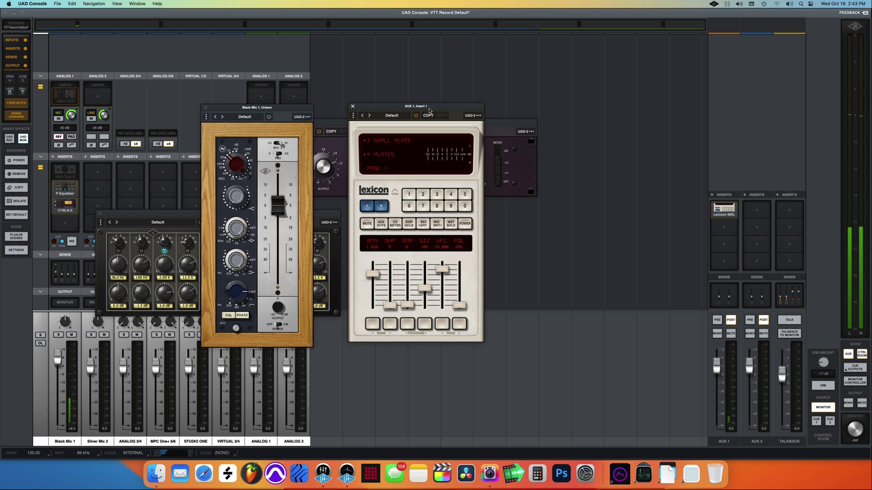
pyautogui.click(26, 175)
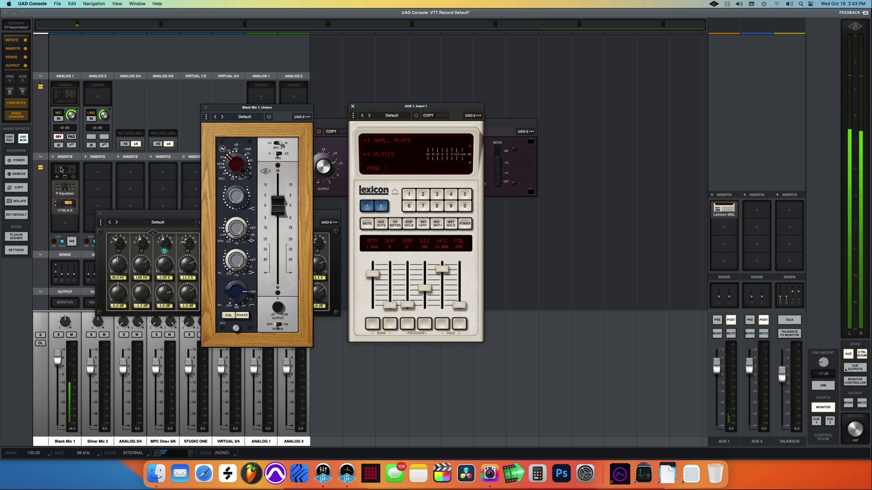
pyautogui.moveTo(72, 178)
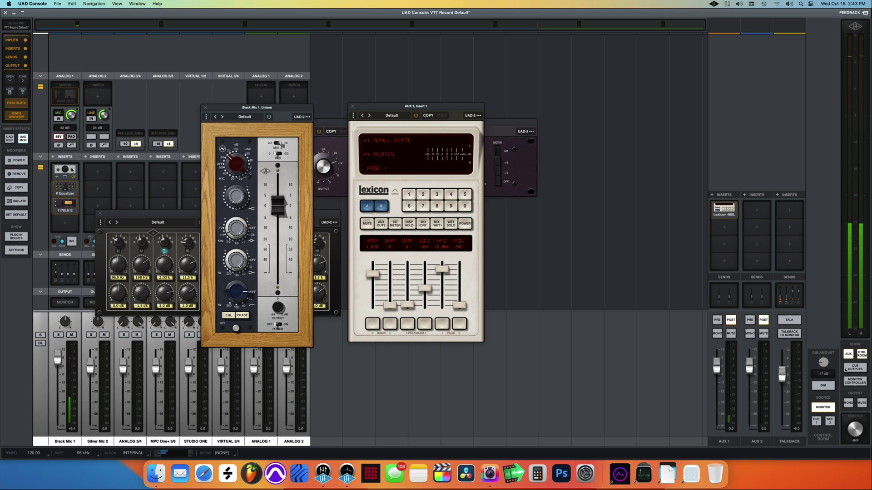
pyautogui.moveTo(62, 100)
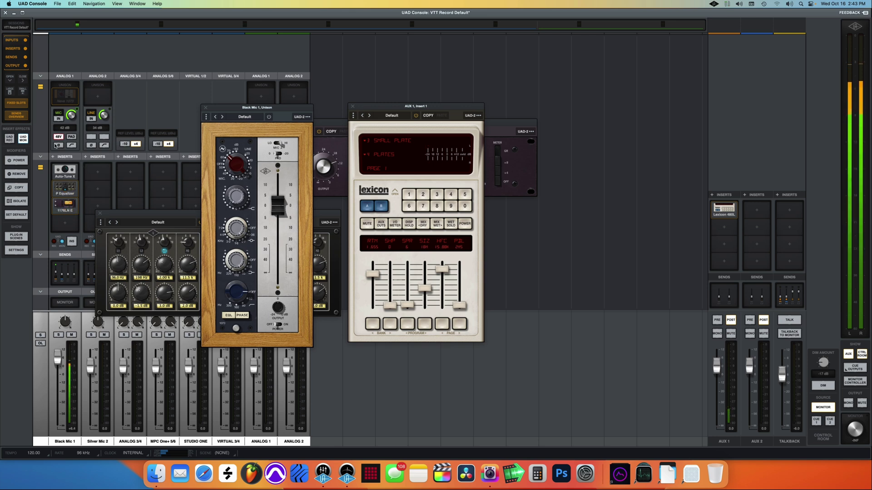
pyautogui.moveTo(64, 214)
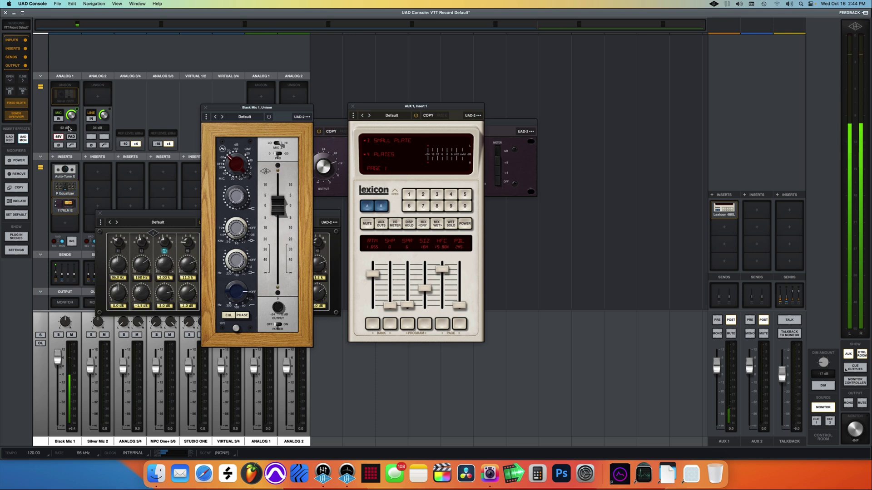
# - Power off the Auto-Tune and Lexicon 480L inserts, and drag Black Mic 1's gain down to 40 dB
pyautogui.click(73, 176)
pyautogui.click(733, 216)
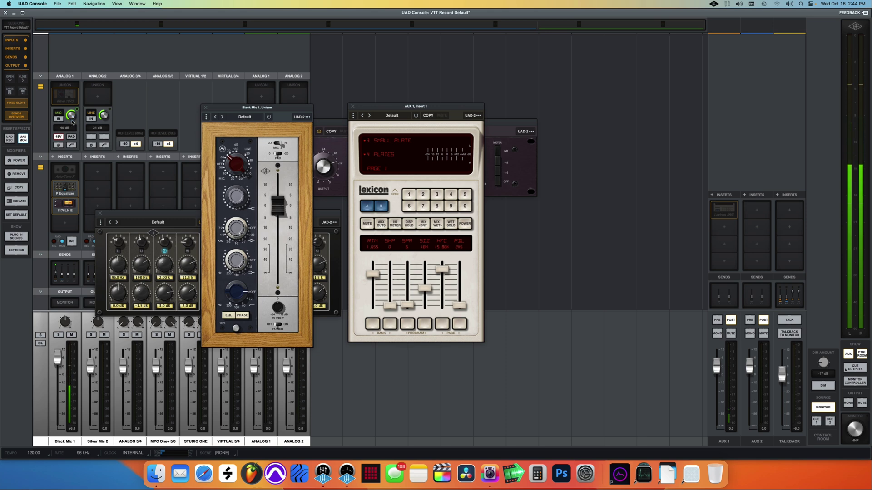
pyautogui.moveTo(71, 120); pyautogui.dragTo(71, 121)
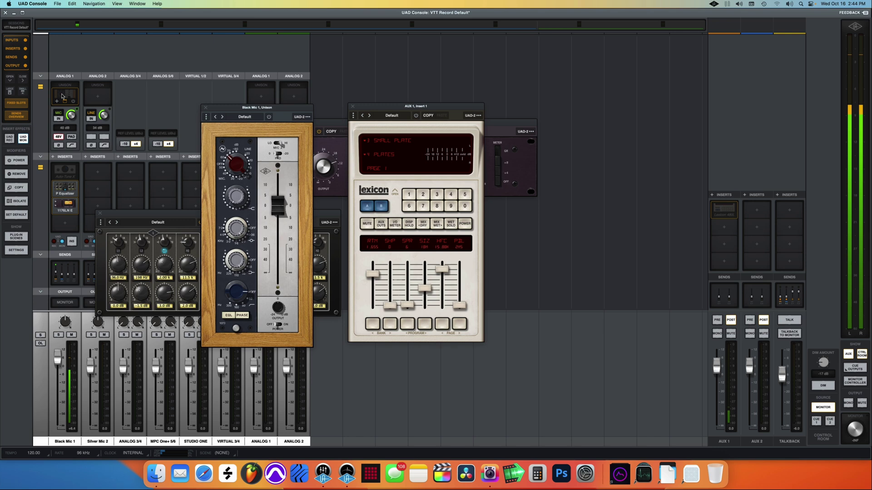
pyautogui.moveTo(73, 98)
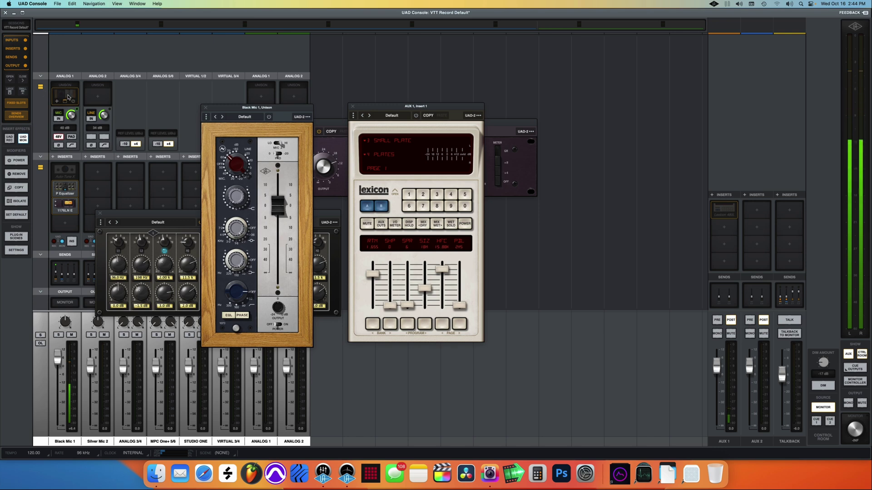
pyautogui.moveTo(62, 168)
pyautogui.moveTo(74, 190)
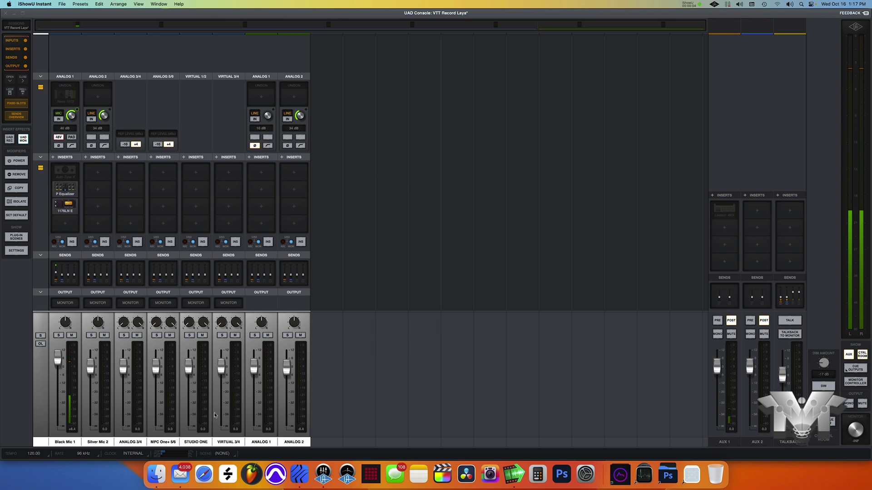
# - Open UAD Console's Preferences on the I/O Matrix page
pyautogui.click(196, 442)
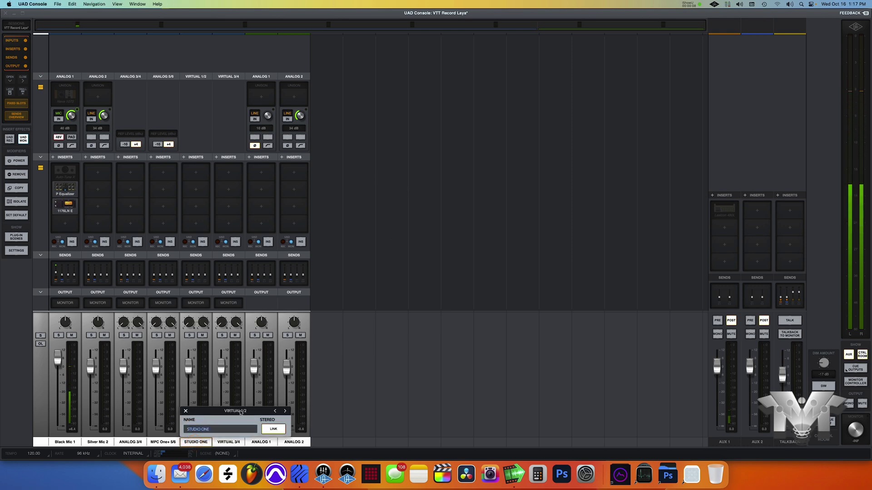
pyautogui.click(196, 442)
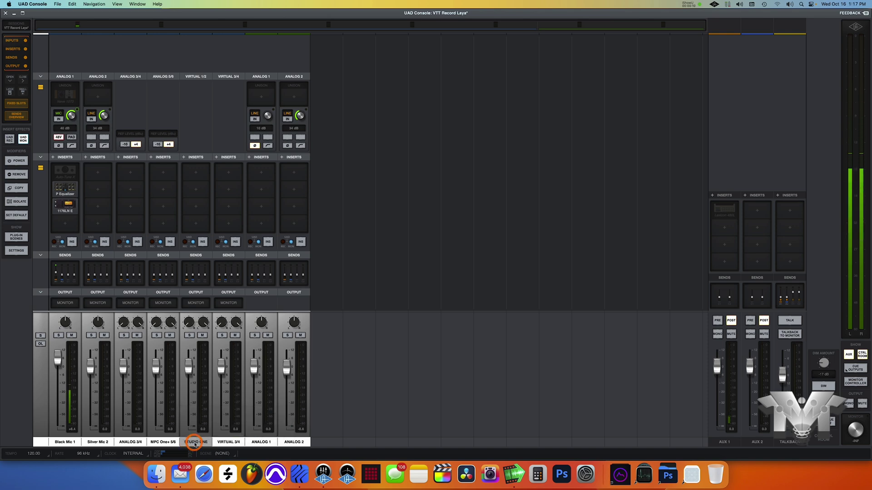
pyautogui.click(33, 5)
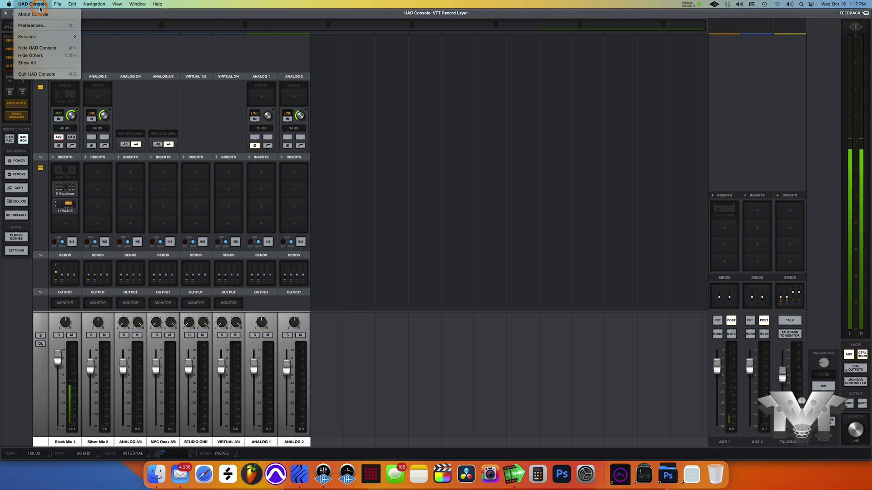
pyautogui.click(32, 25)
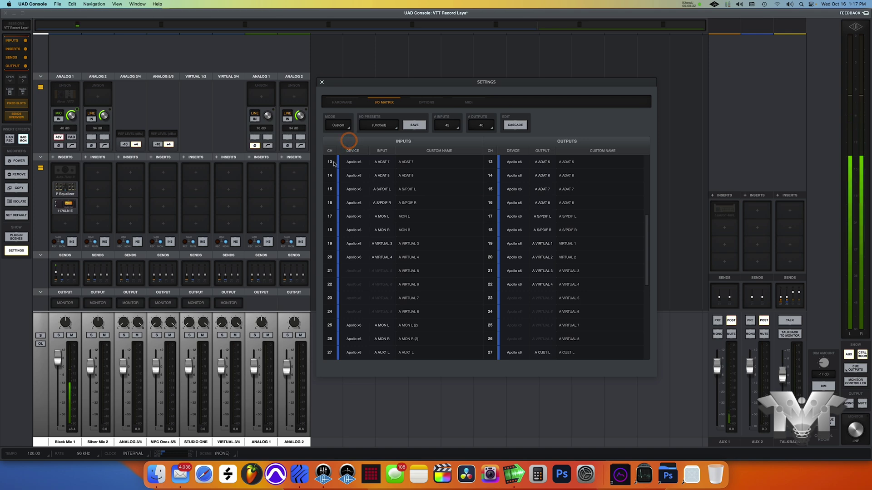
pyautogui.scroll(-1, 326, 187)
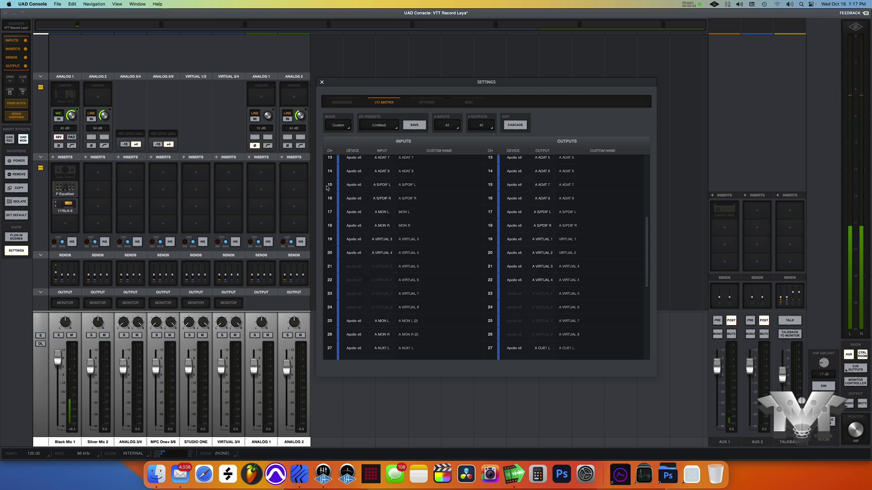
# - Check that inputs 17 and 18 take the A MON L and A MON R sources
pyautogui.click(331, 212)
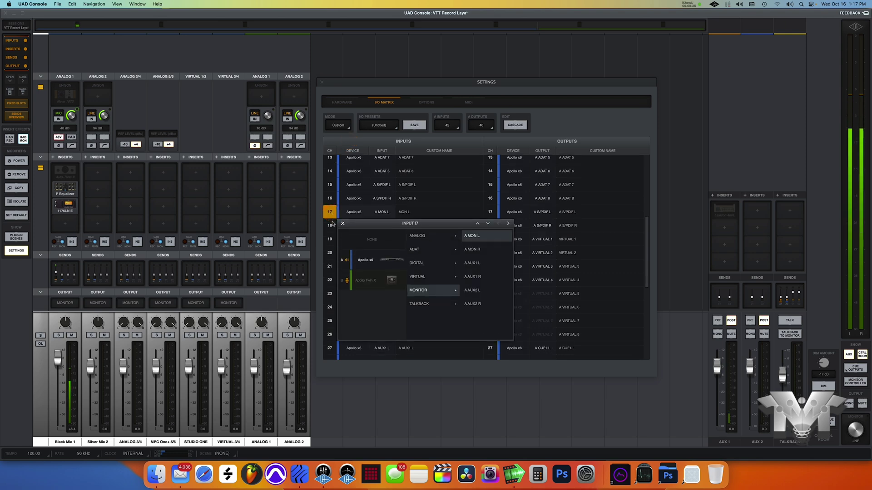
pyautogui.click(332, 219)
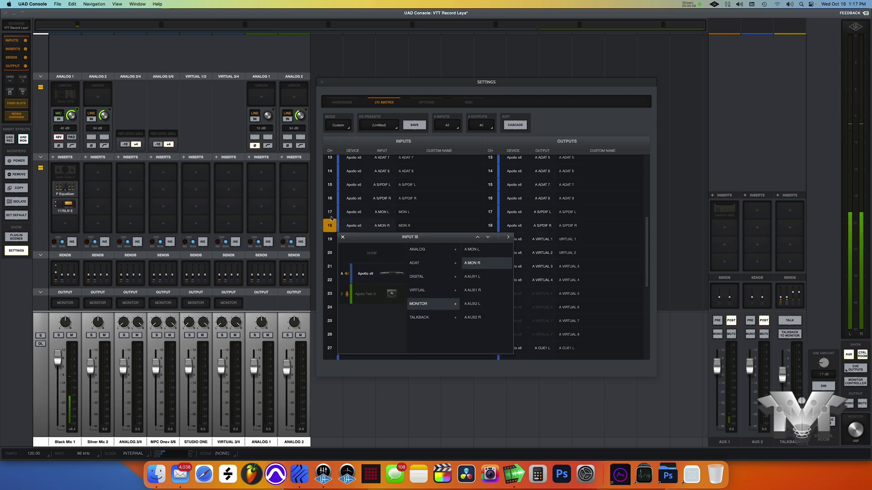
pyautogui.click(330, 212)
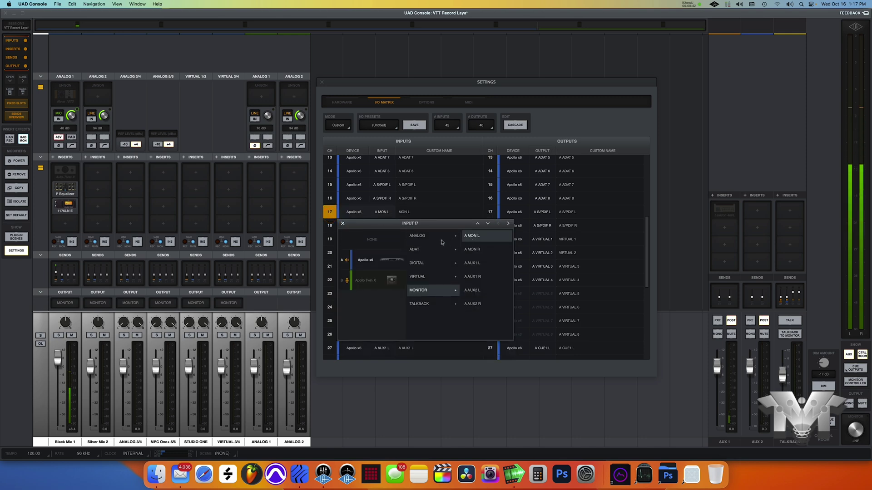
pyautogui.moveTo(360, 223); pyautogui.dragTo(376, 239)
pyautogui.click(383, 227)
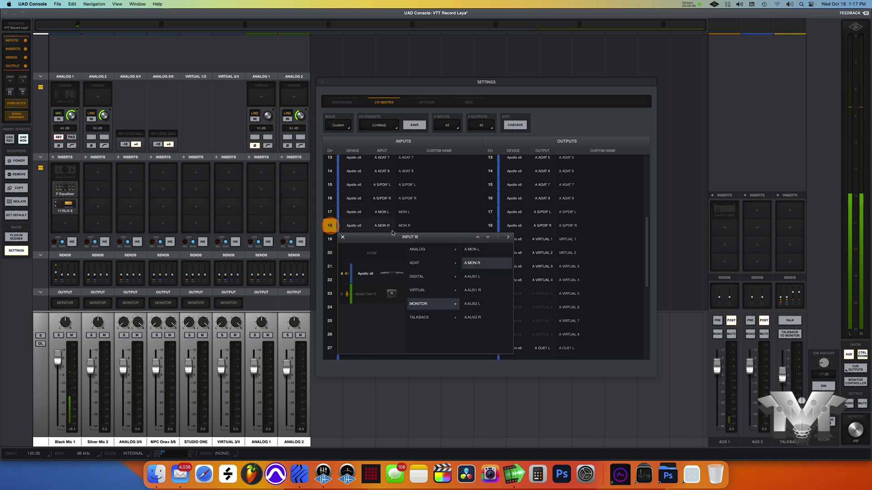
pyautogui.click(342, 237)
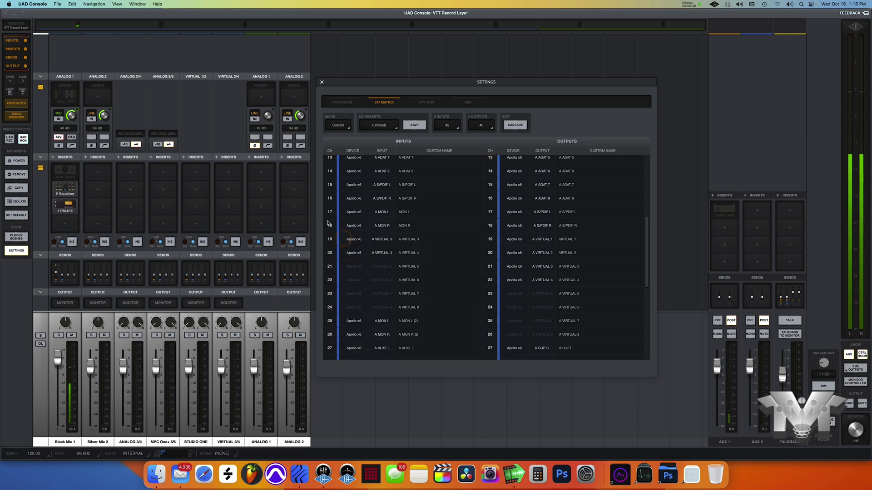
# - Bring Studio One forward and verify the Main channel output remains VIRTUAL 1 + 2
pyautogui.click(297, 478)
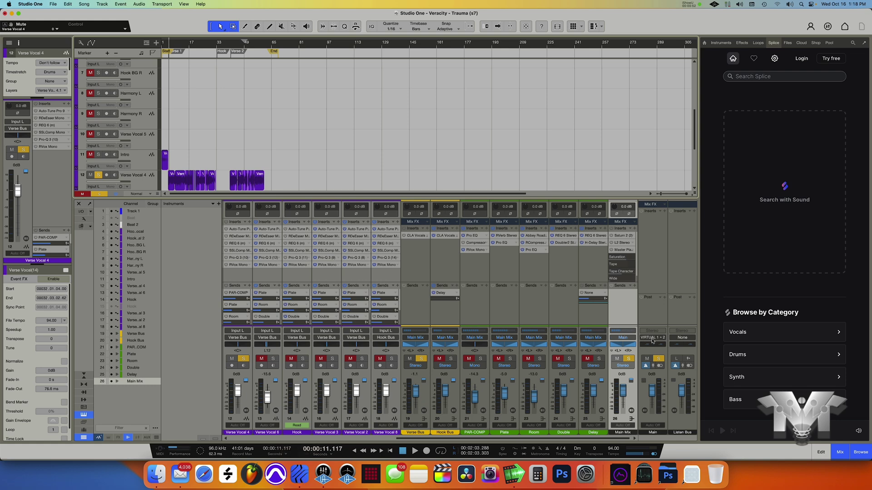
pyautogui.click(652, 338)
pyautogui.click(652, 338)
pyautogui.click(652, 339)
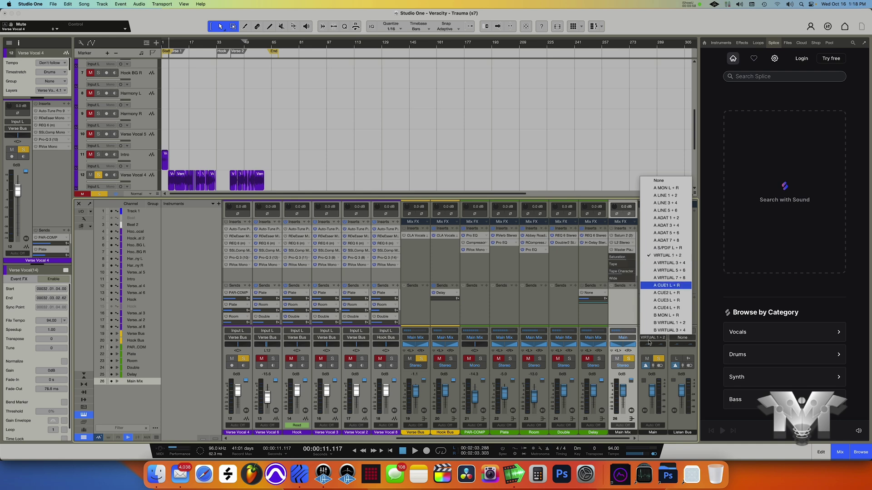
pyautogui.click(649, 340)
# - In Audio I/O Setup, route the song's Input L+R to MON L and MON R and apply
pyautogui.rightClick(177, 398)
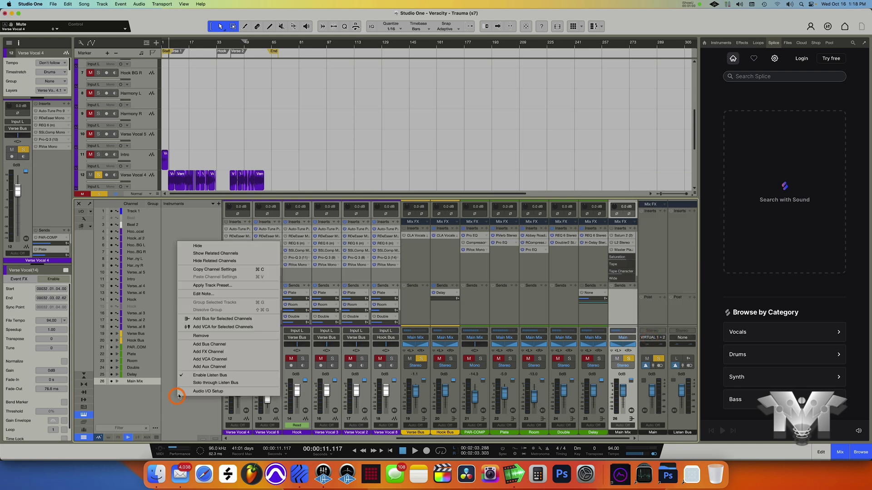
pyautogui.click(140, 405)
pyautogui.rightClick(126, 408)
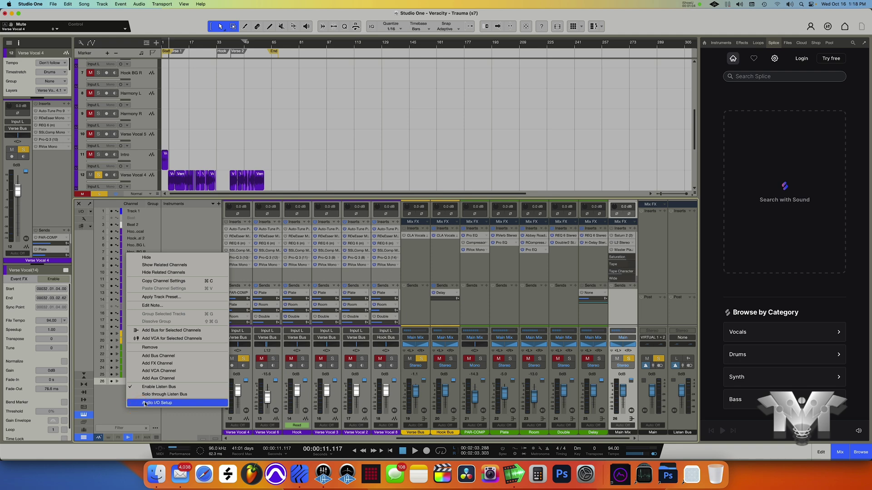
pyautogui.click(149, 402)
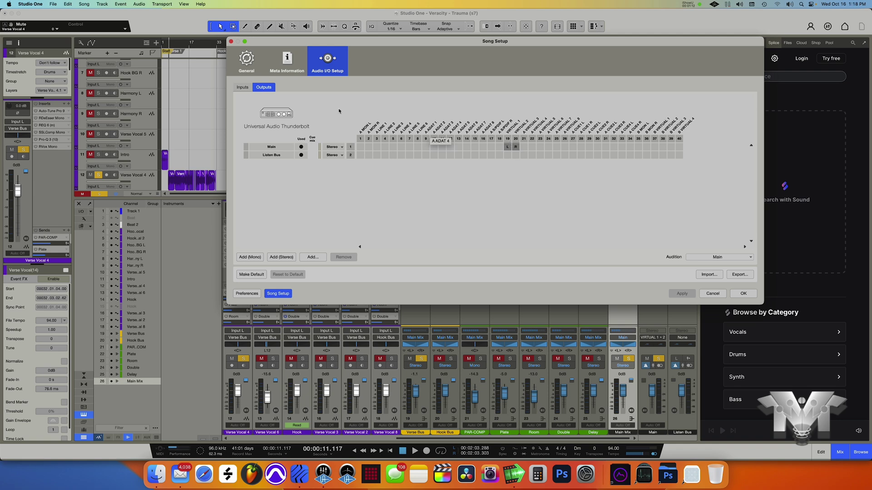
pyautogui.click(243, 87)
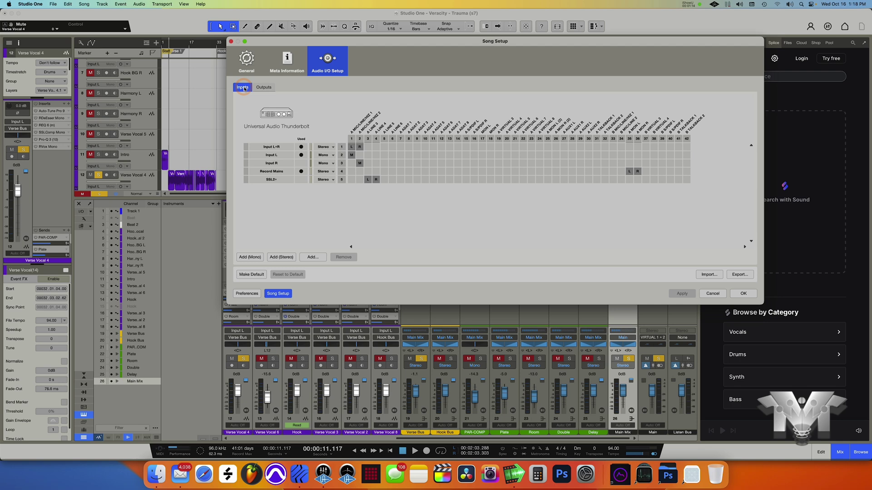
pyautogui.click(483, 144)
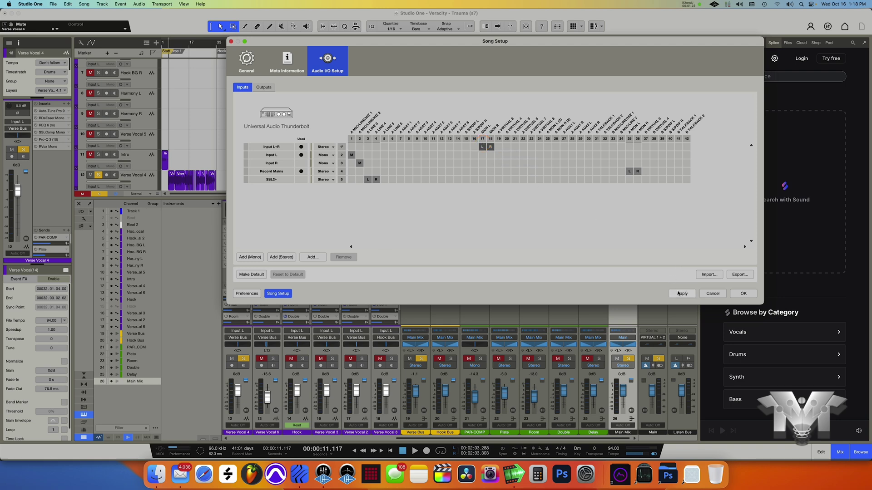
pyautogui.click(679, 294)
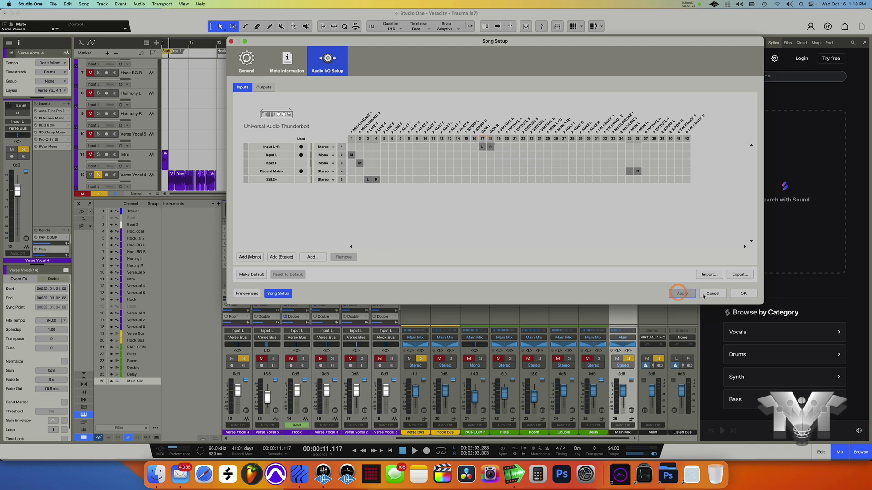
pyautogui.click(743, 293)
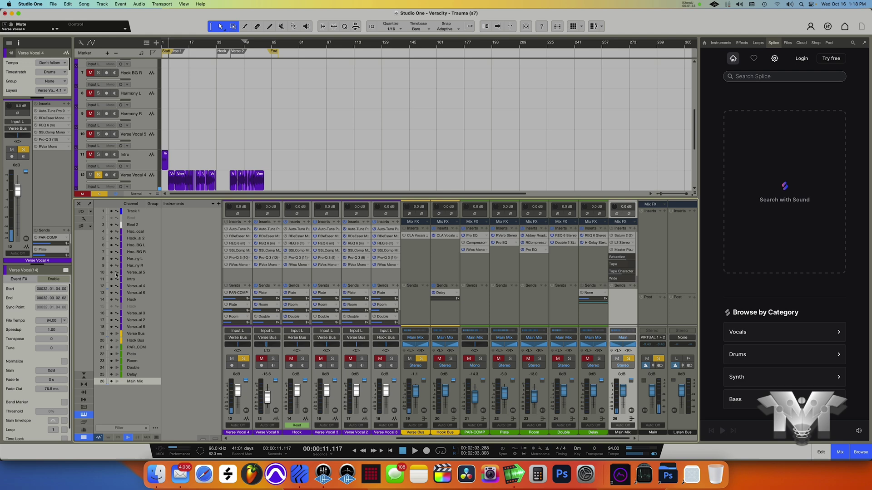
# - Reopen Audio I/O Setup on the Outputs page, showing Main mapped to VIRTUAL 1 and 2
pyautogui.rightClick(116, 400)
pyautogui.click(127, 388)
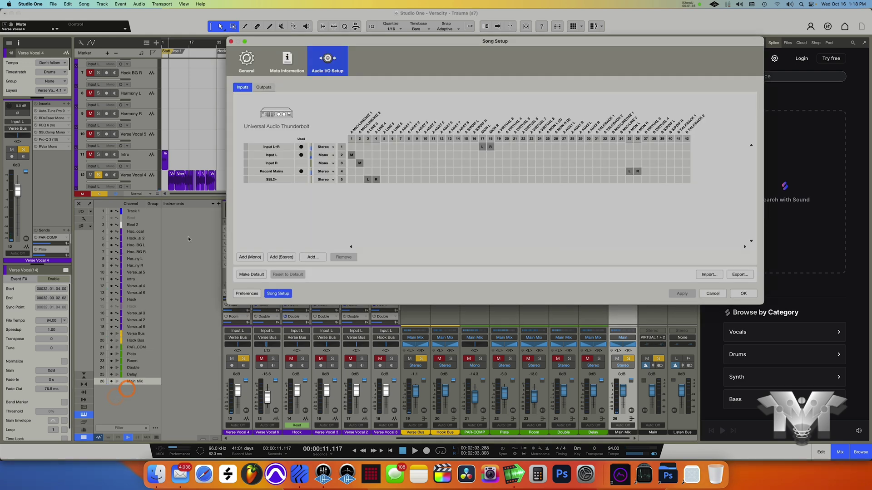
pyautogui.click(264, 87)
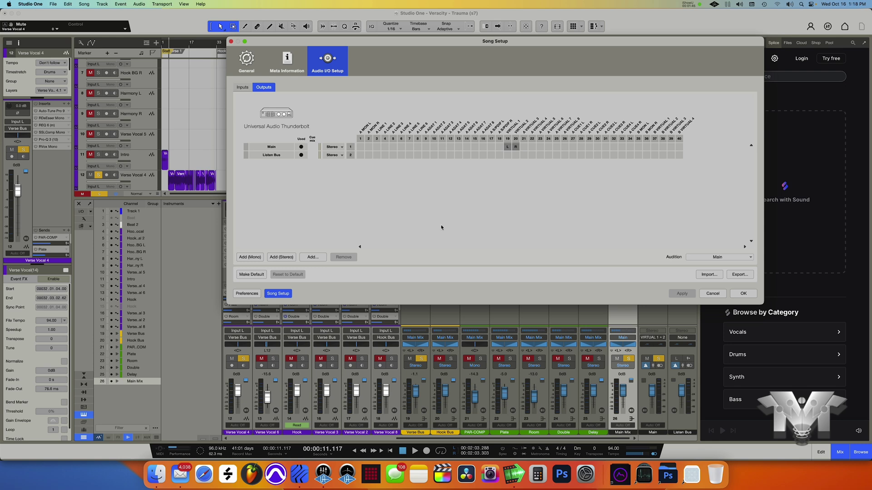
# - In UAD Console's I/O Matrix, check that outputs 19 and 20 carry VIRTUAL 1 and VIRTUAL 2
pyautogui.press('super+Tab')
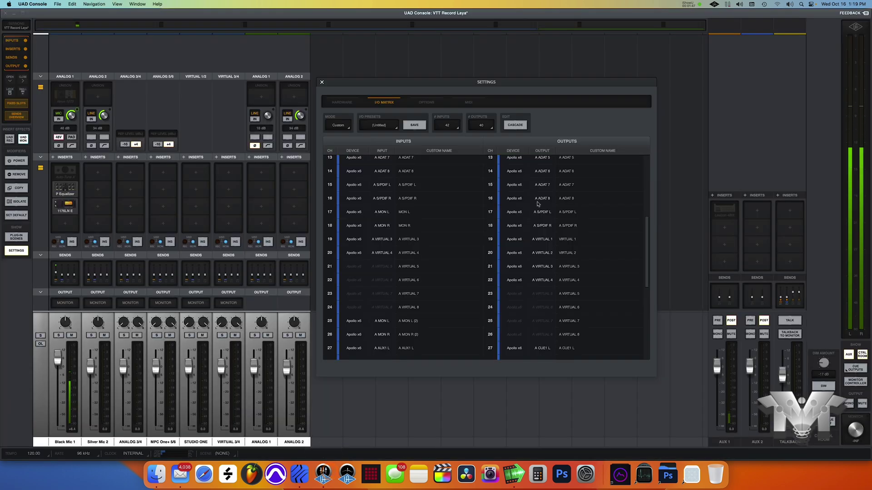
pyautogui.scroll(-1, 533, 195)
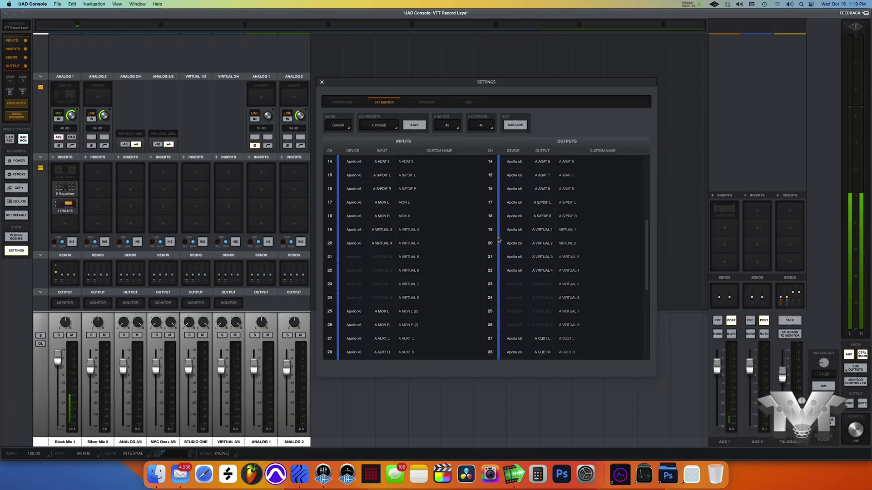
pyautogui.click(491, 229)
pyautogui.click(489, 242)
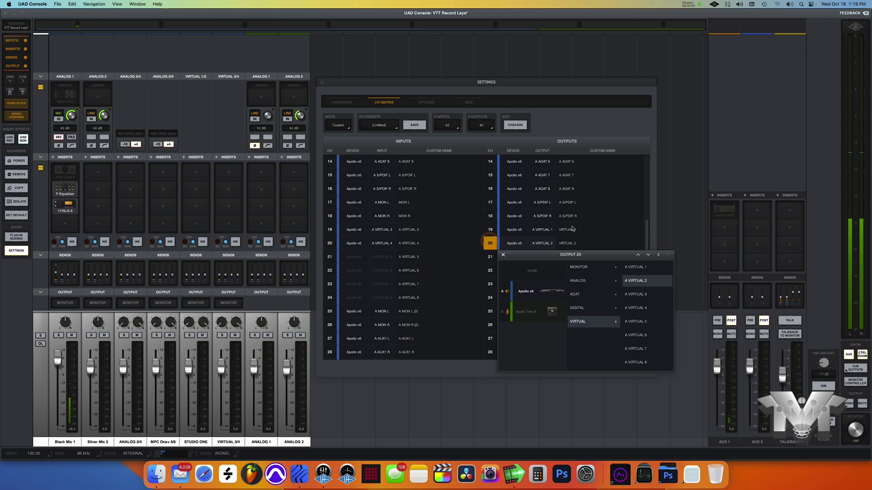
# - Close Studio One's Song Setup with OK, start playback, and return to UAD Console
pyautogui.click(299, 474)
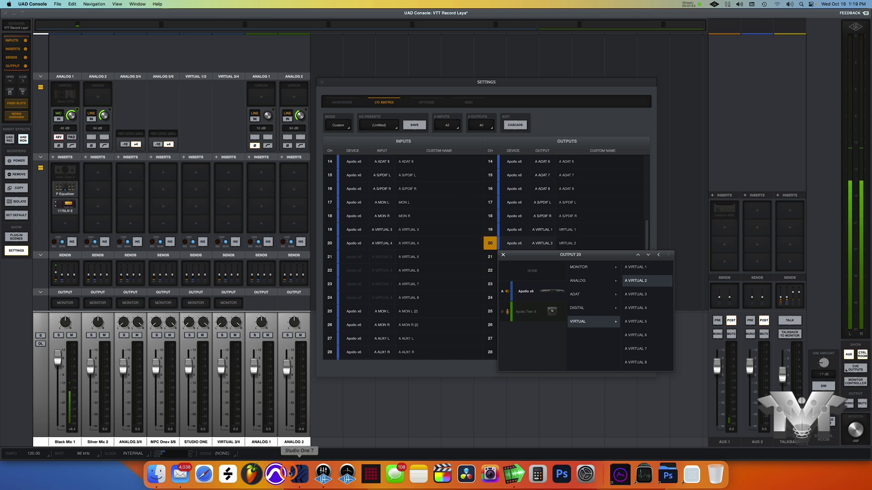
pyautogui.click(414, 451)
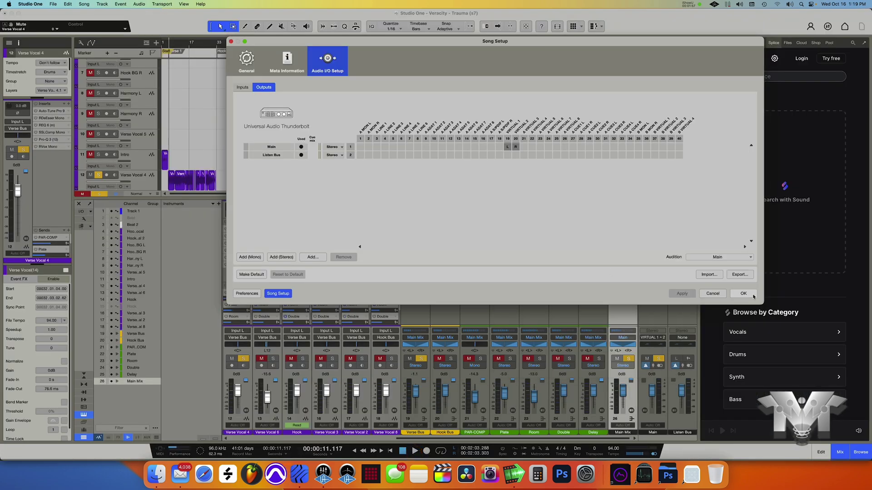
pyautogui.click(752, 294)
pyautogui.click(413, 451)
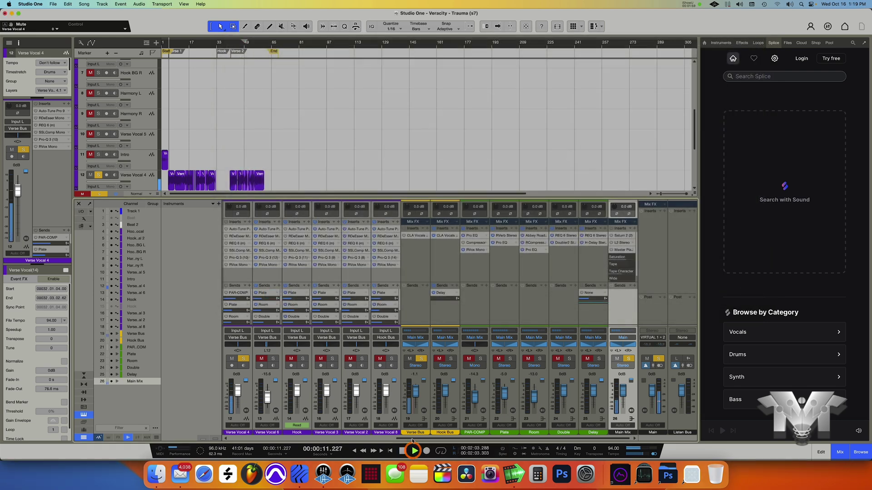
pyautogui.click(323, 474)
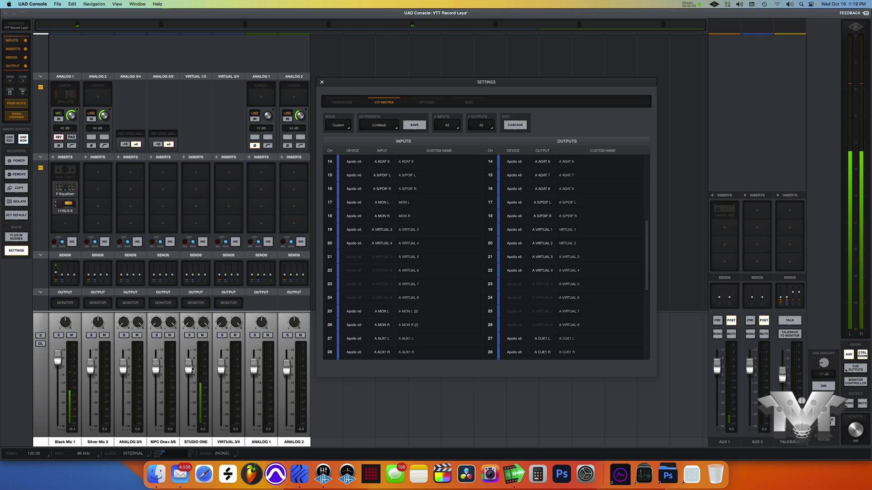
# - Drop the STUDIO ONE fader to about -69.9, then stop Studio One playback at the start
pyautogui.moveTo(193, 370); pyautogui.dragTo(188, 428)
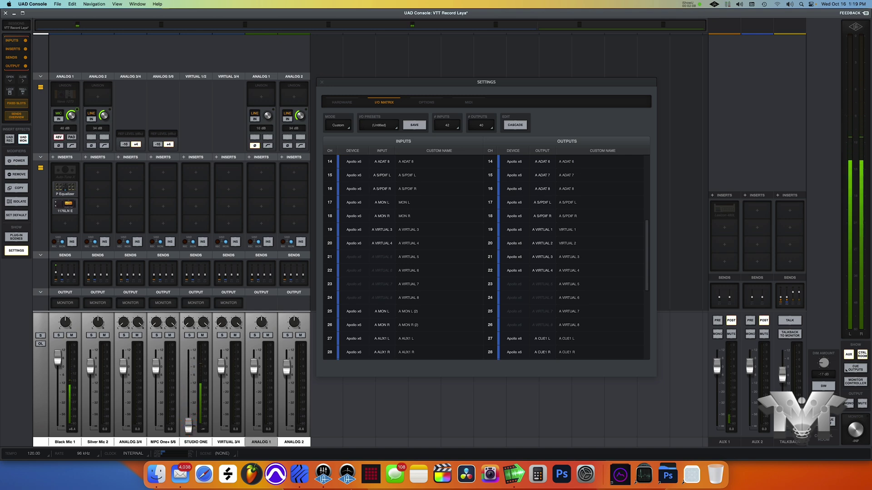
pyautogui.click(299, 474)
pyautogui.click(399, 451)
pyautogui.click(400, 451)
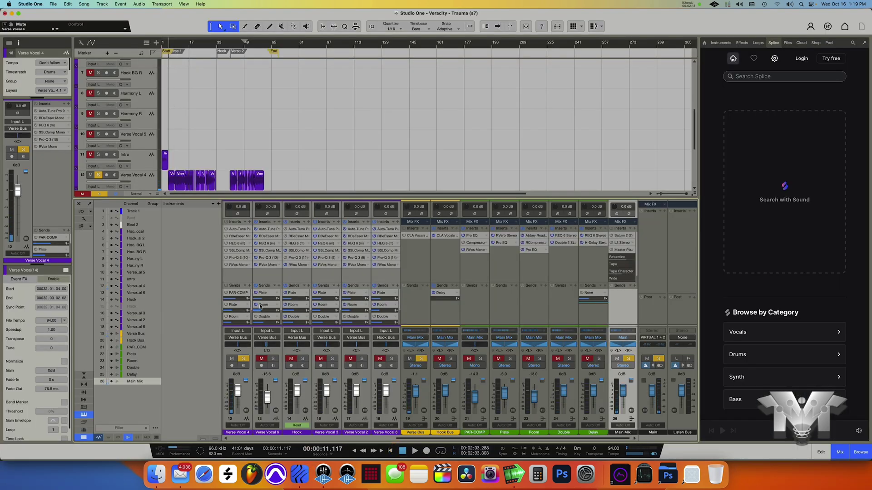
# - Activate all Verse Vocal 4 inserts, select the Verse Bus and Verse Vocal 4 channels, return to UAD Console
pyautogui.click(227, 222)
pyautogui.click(412, 229)
pyautogui.click(232, 226)
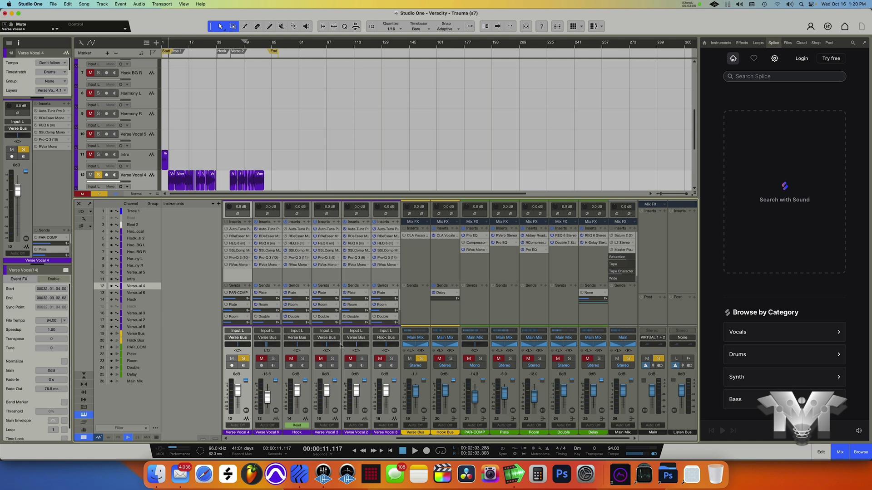
pyautogui.click(323, 475)
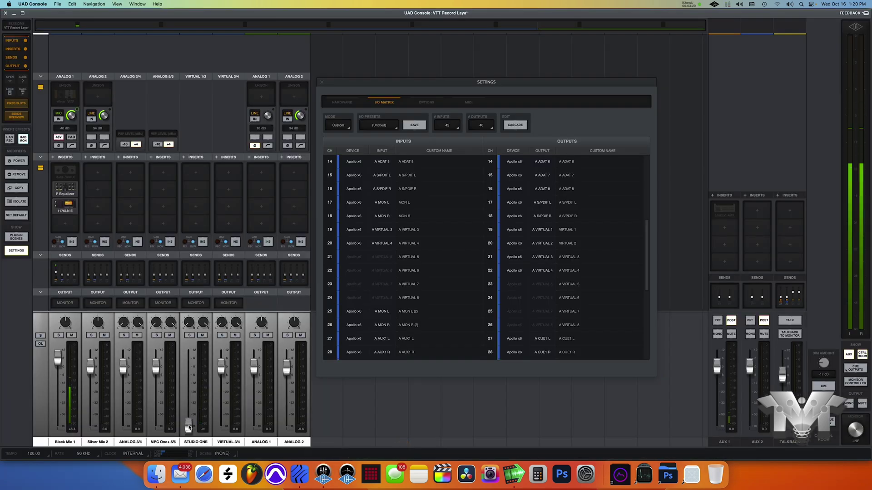
# - Reset the STUDIO ONE fader to 0.0, mute Black Mic 1, and start song playback in Studio One
pyautogui.keyDown('alt'); pyautogui.click(188, 426); pyautogui.keyUp('alt')
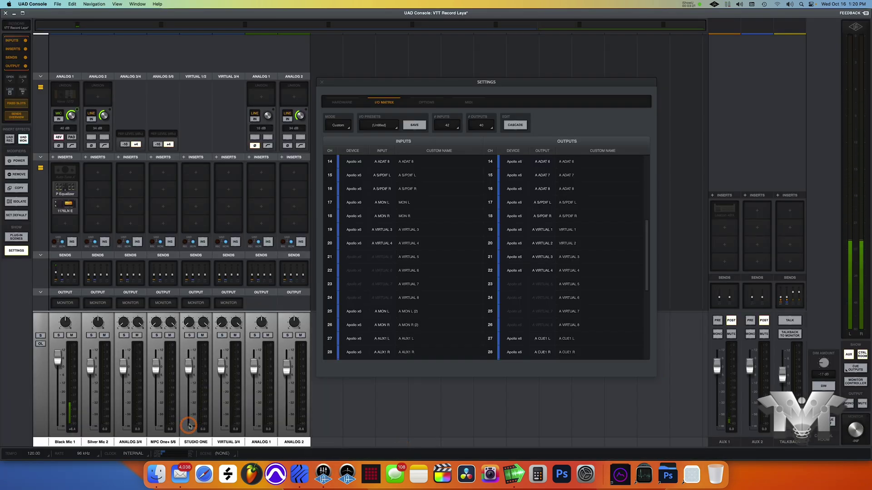
pyautogui.click(72, 336)
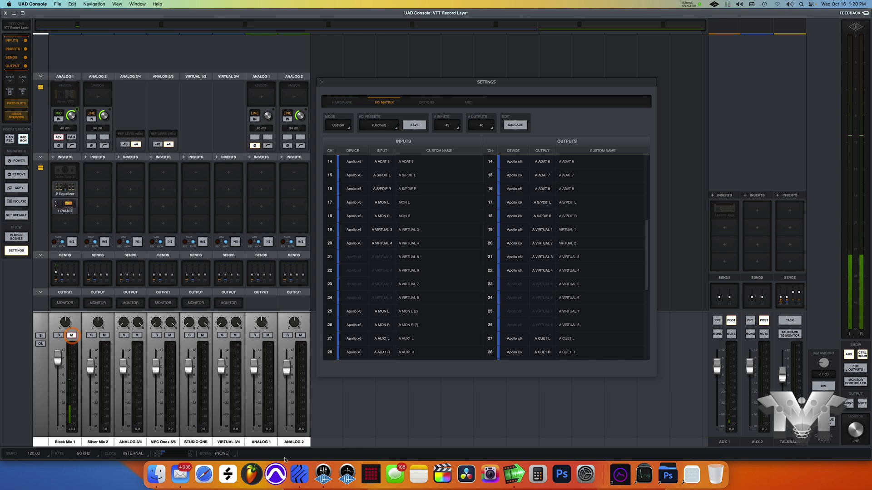
pyautogui.click(299, 473)
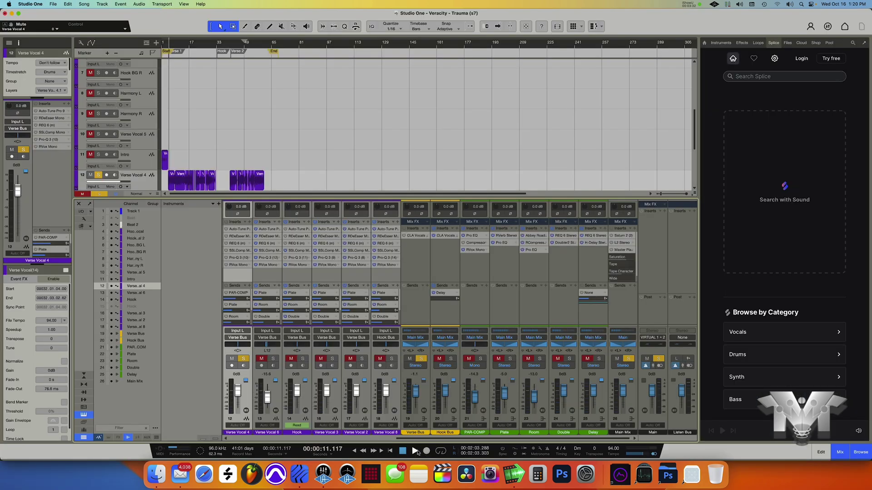
pyautogui.click(415, 451)
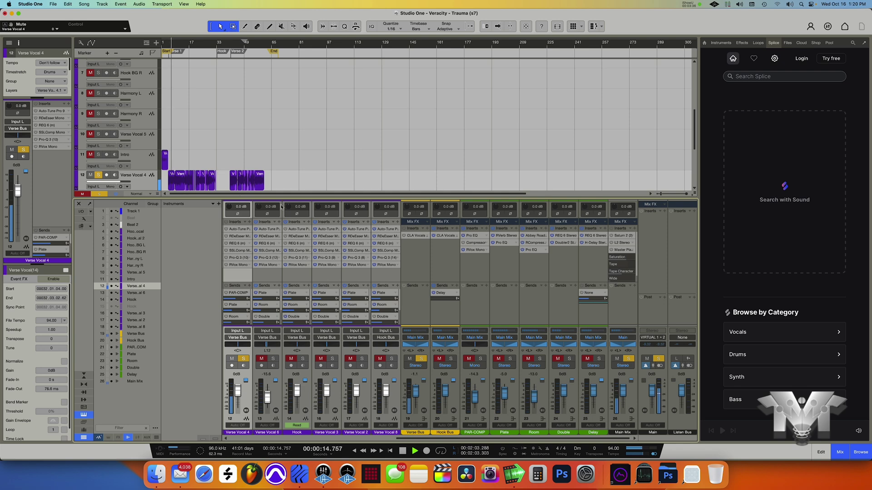
# - Nudge the STUDIO ONE fader up to a few dB below unity while the song plays
pyautogui.click(324, 474)
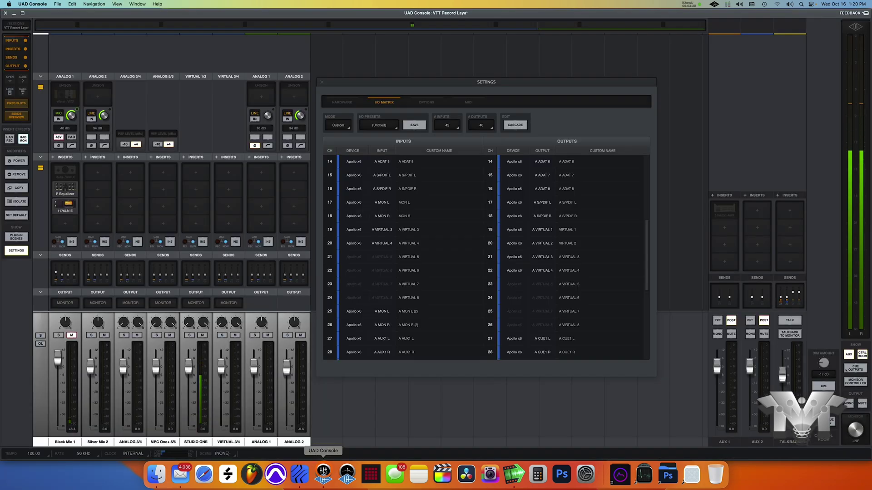
pyautogui.click(198, 363)
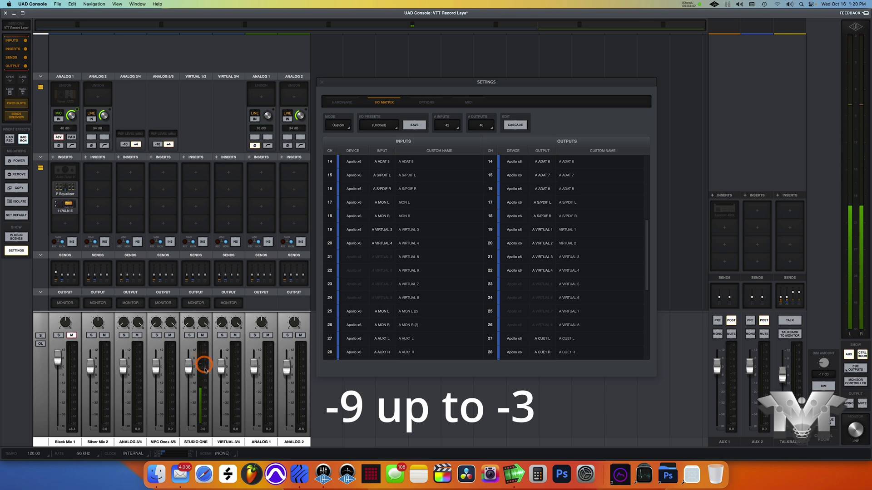
pyautogui.click(204, 364)
pyautogui.moveTo(189, 369); pyautogui.dragTo(188, 362)
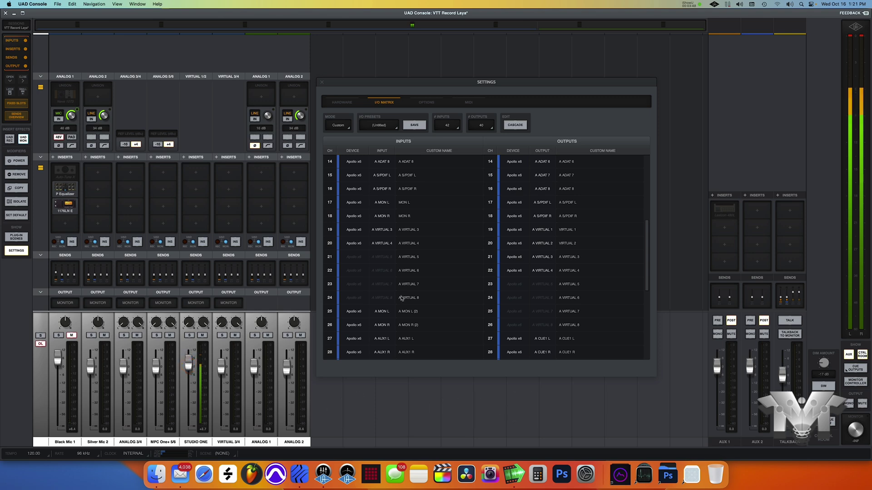
pyautogui.click(203, 362)
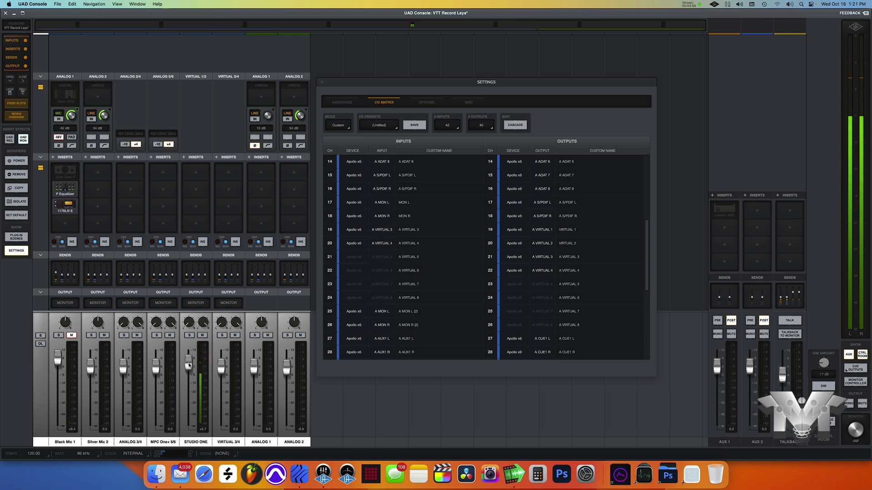
# - Stop Studio One playback at 00:00:11.117 and come back to UAD Console
pyautogui.click(189, 364)
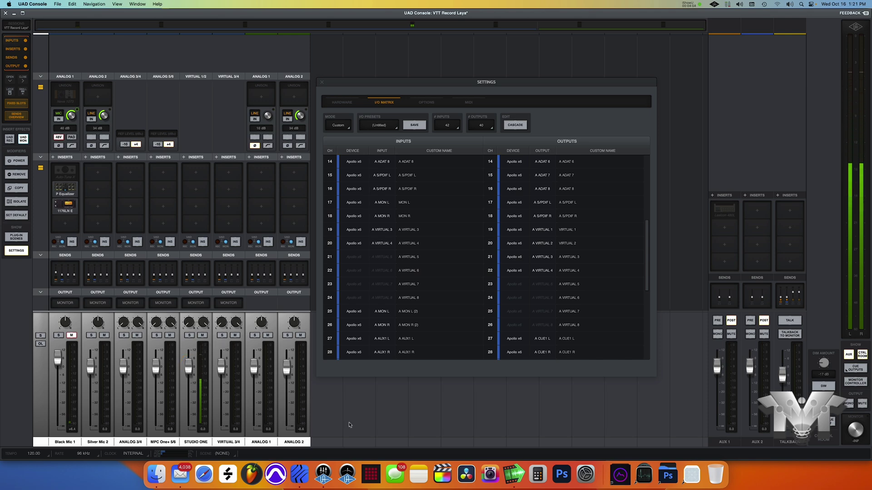
pyautogui.click(300, 474)
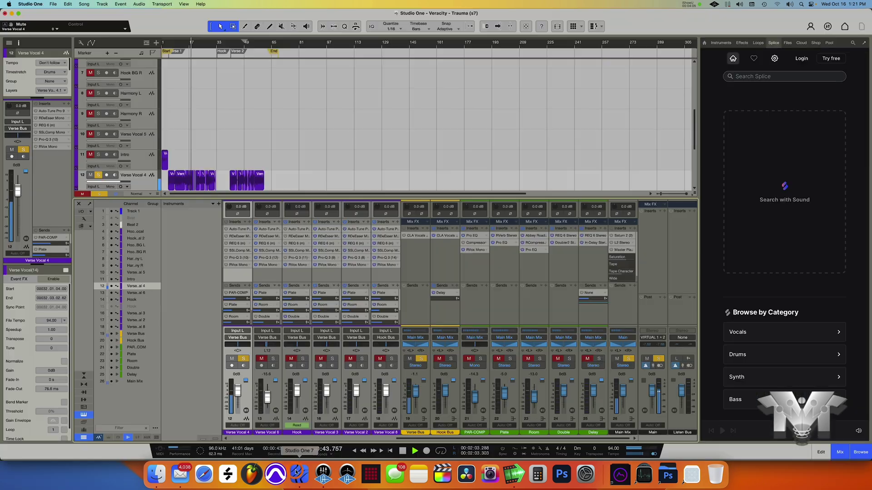
pyautogui.click(402, 451)
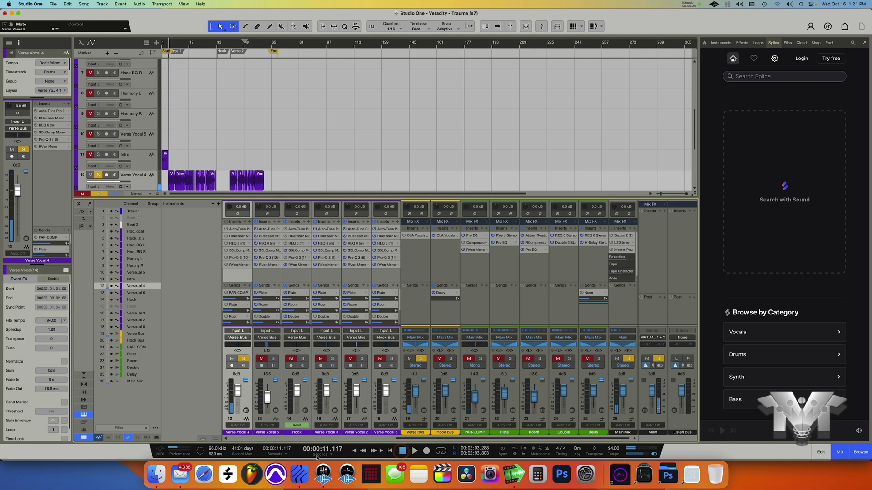
pyautogui.click(322, 471)
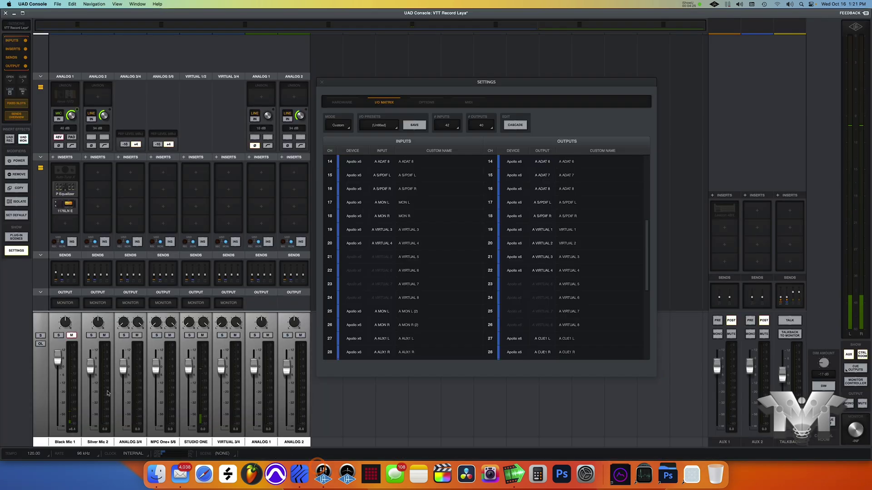
# - Unmute Black Mic 1 and briefly open, then close, its Unison preamp window
pyautogui.click(71, 335)
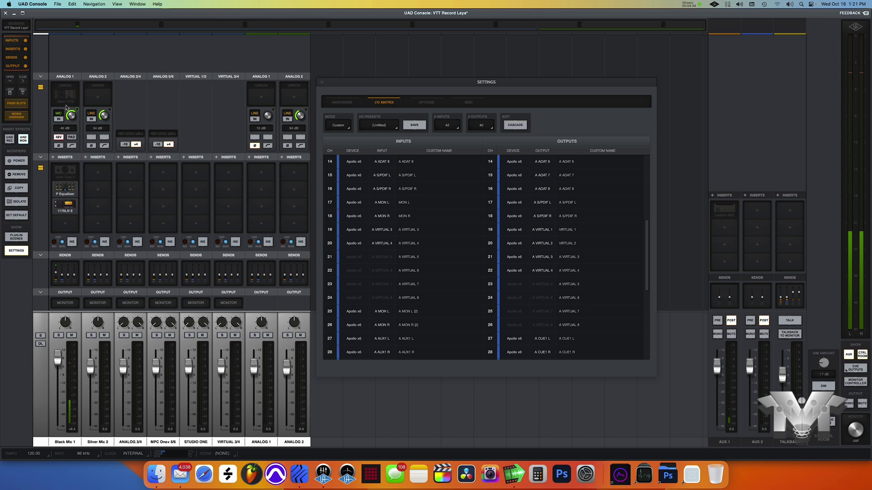
pyautogui.moveTo(69, 93)
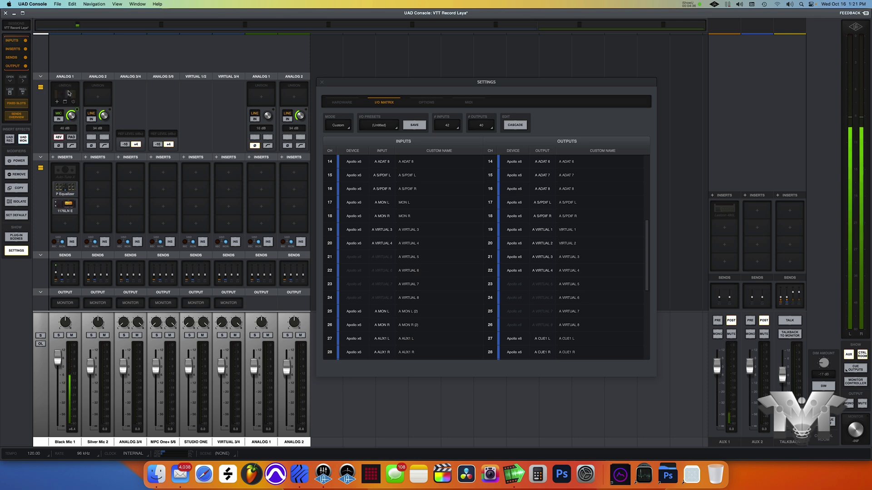
pyautogui.click(68, 96)
pyautogui.click(205, 108)
pyautogui.click(74, 178)
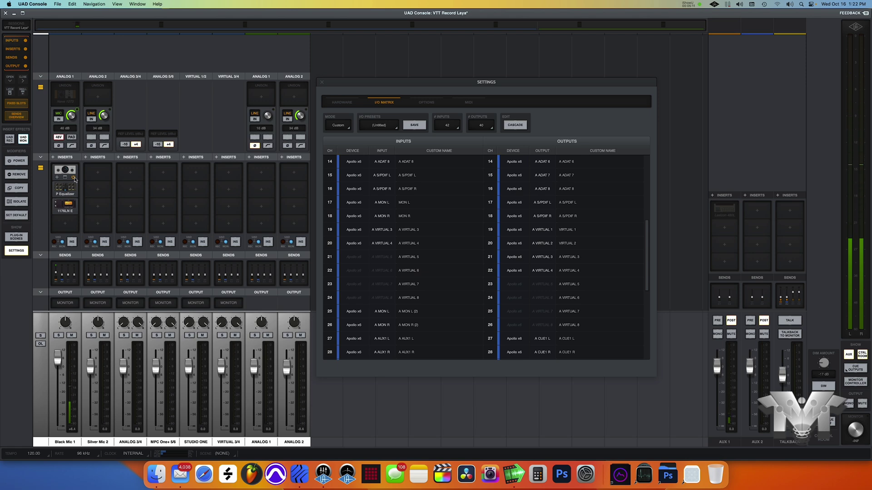
pyautogui.click(74, 178)
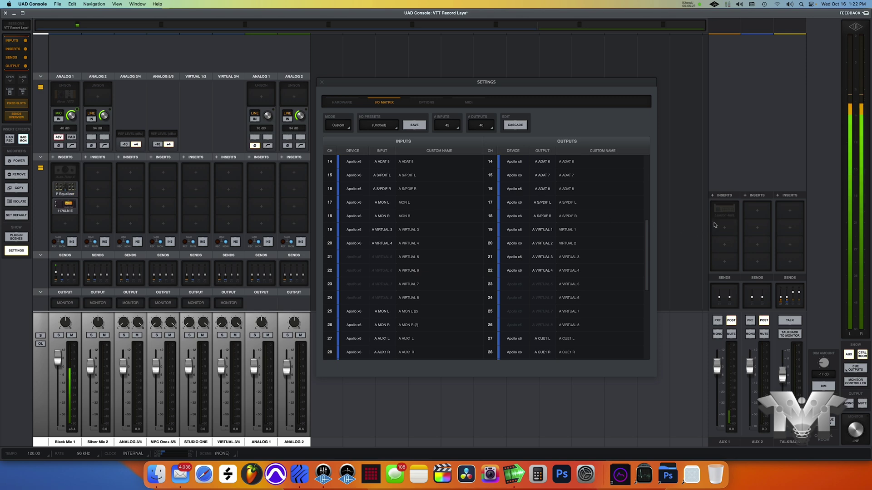
pyautogui.moveTo(732, 216)
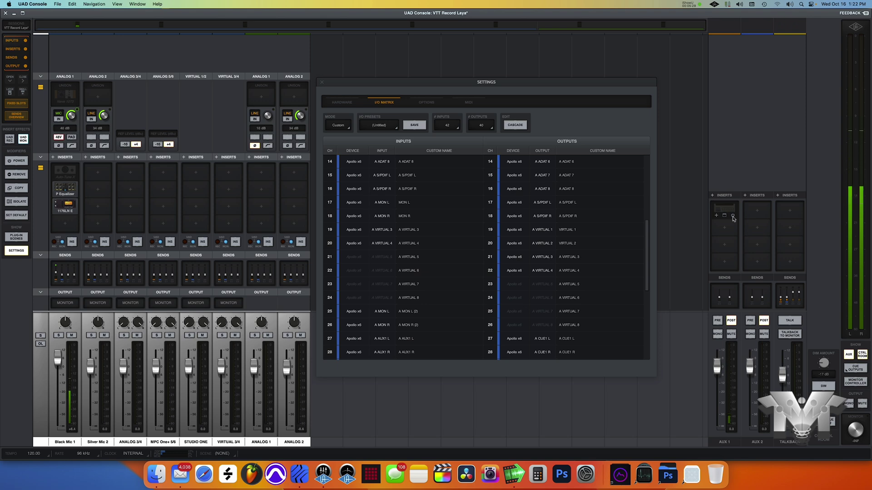
# - Power on the AUX 1 Lexicon 480L, then toggle Black Mic 1's Auto-Tune X on and back off
pyautogui.click(733, 218)
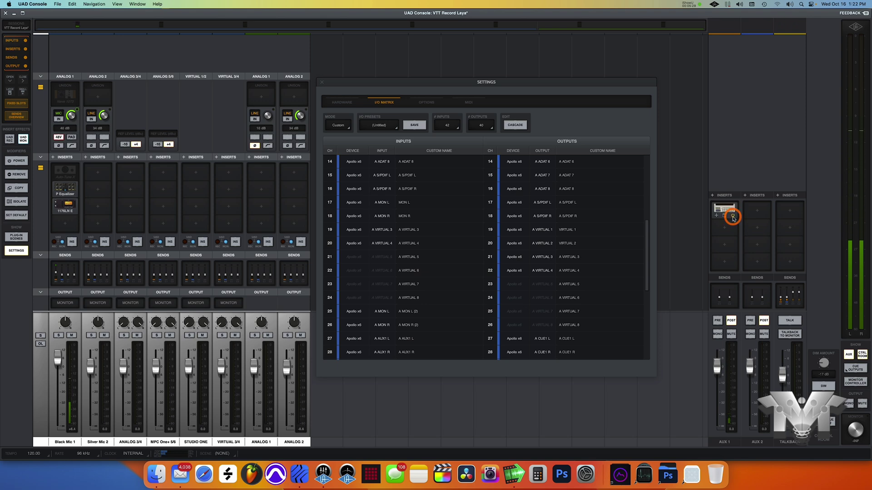
pyautogui.click(73, 177)
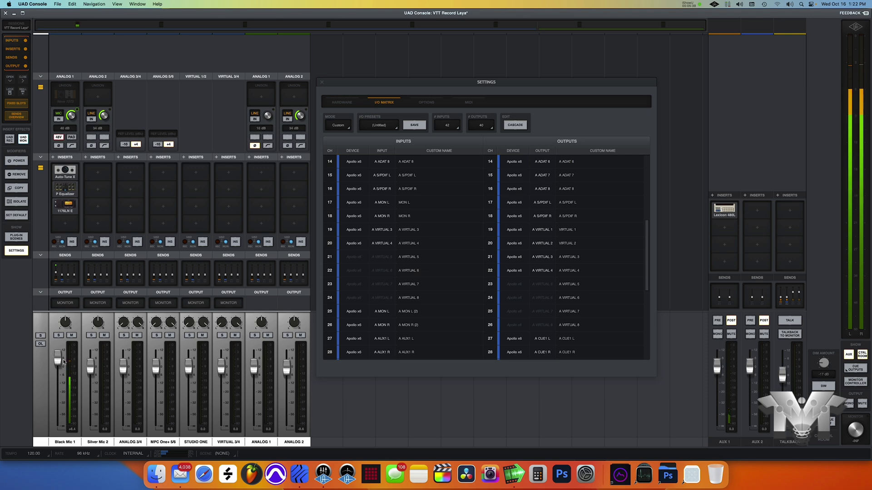
pyautogui.click(74, 177)
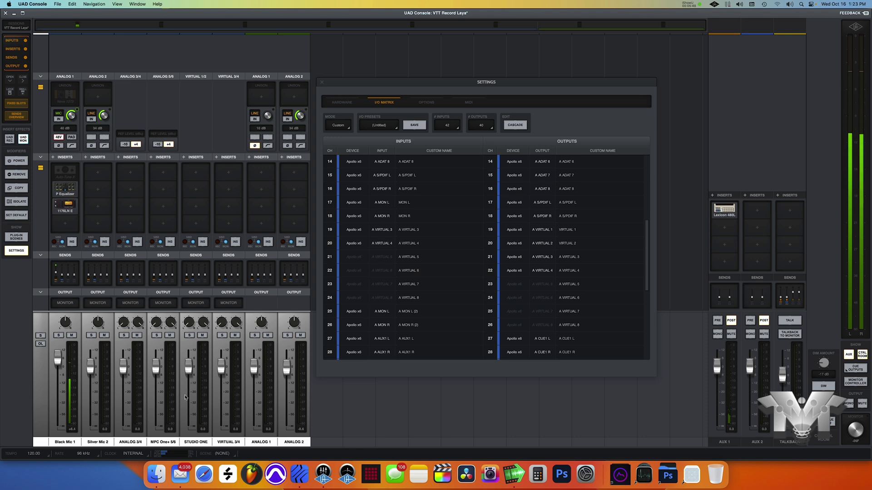
# - Mute the Verse Vocal 4 channel in Studio One's Veracity – Trauma mixer
pyautogui.click(300, 474)
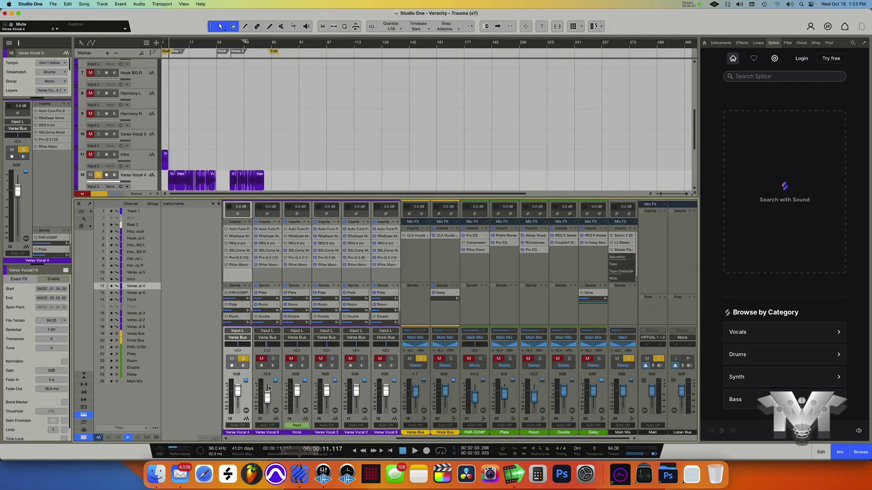
pyautogui.click(233, 359)
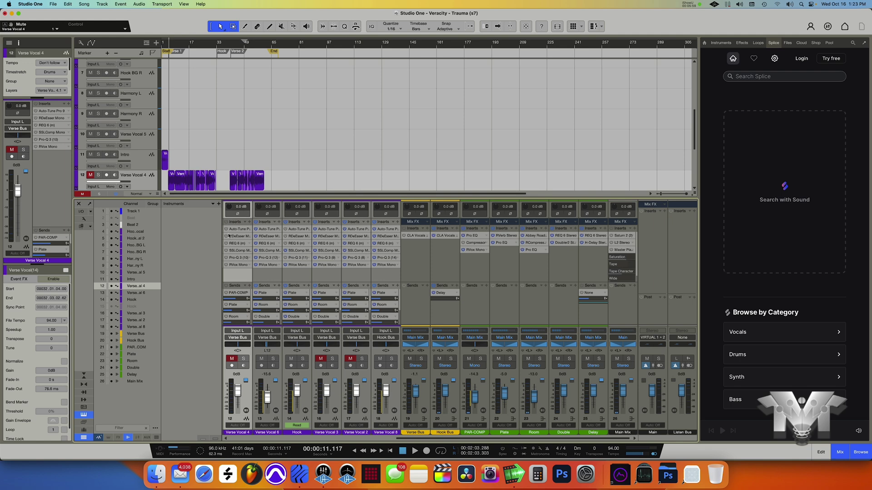
pyautogui.click(323, 474)
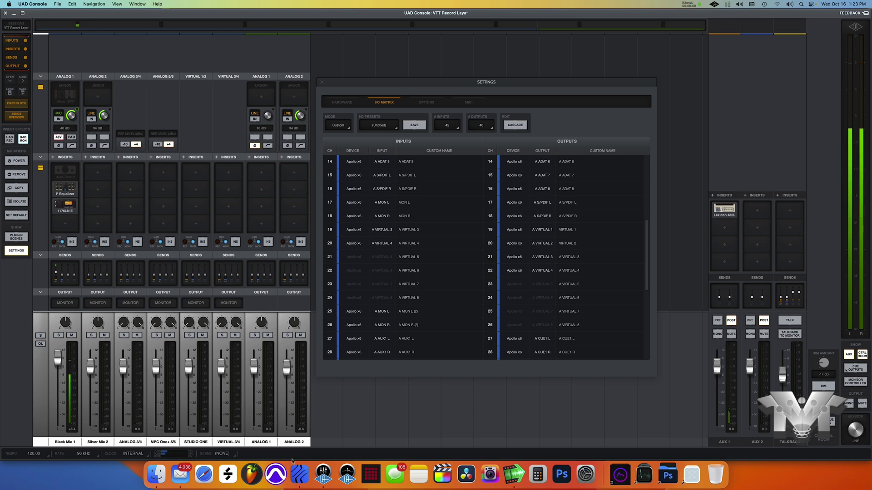
pyautogui.click(300, 475)
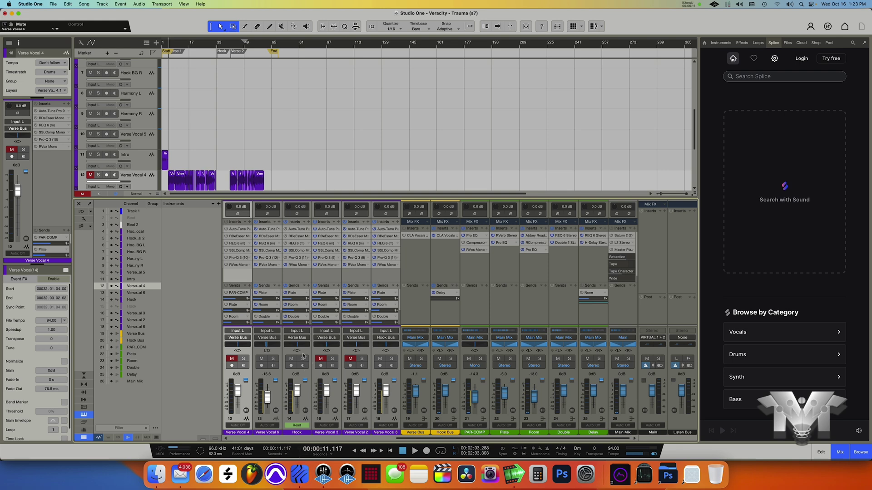
# - Open Song Setup's General page to verify the song runs at 96 kHz
pyautogui.rightClick(203, 336)
pyautogui.click(211, 331)
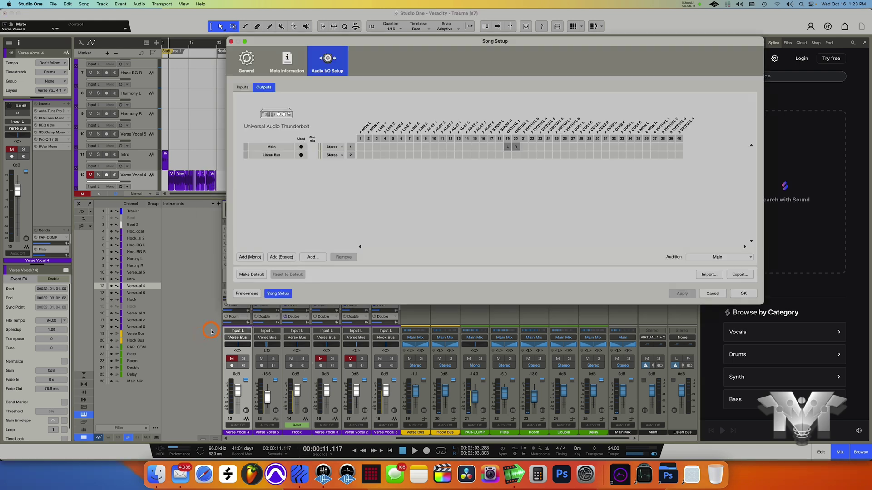
pyautogui.click(247, 62)
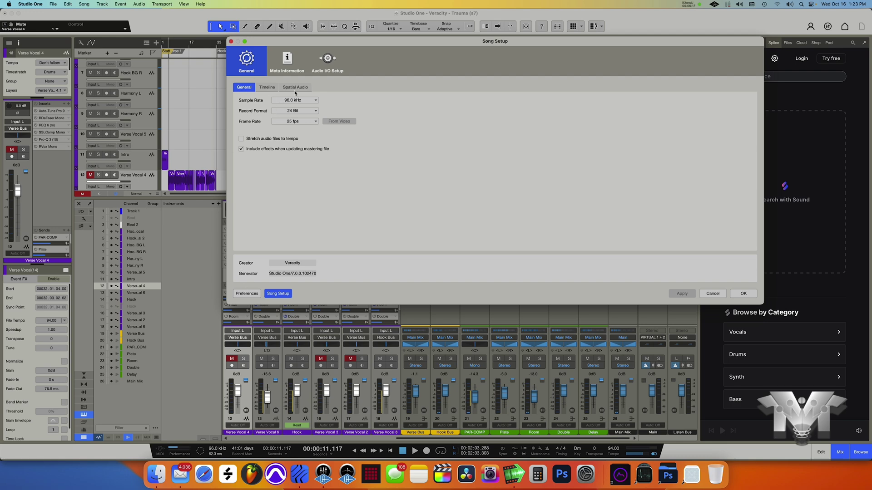
# - Check the Universal Audio Thunderbolt device in Audio Setup (2048-sample block), then return to UAD Console
pyautogui.click(327, 59)
pyautogui.click(246, 293)
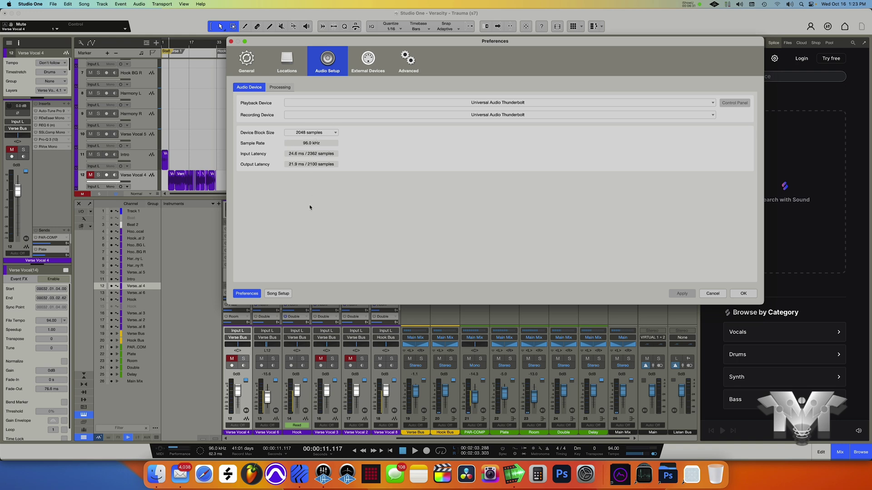
pyautogui.click(322, 474)
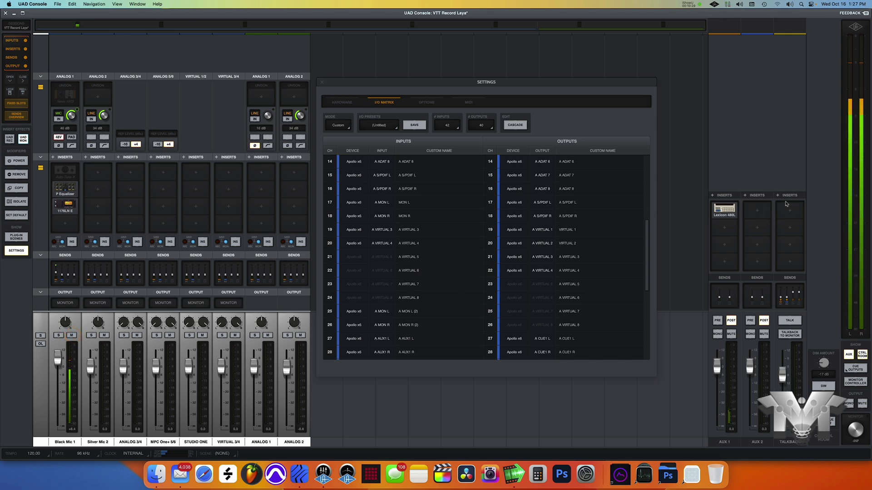
# - Bypass the AUX 1 Lexicon 480L, leaving Black Mic 1 on P Equalizer and 1176LN E
pyautogui.click(732, 216)
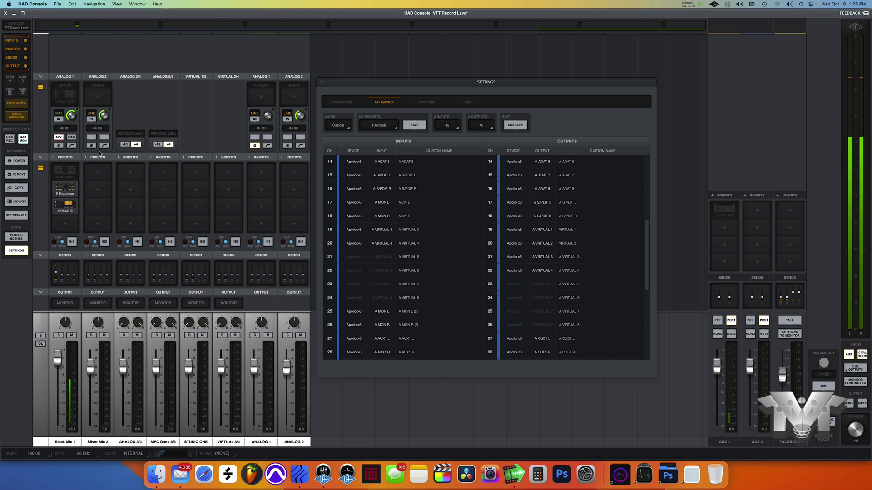
pyautogui.moveTo(73, 101)
pyautogui.click(55, 359)
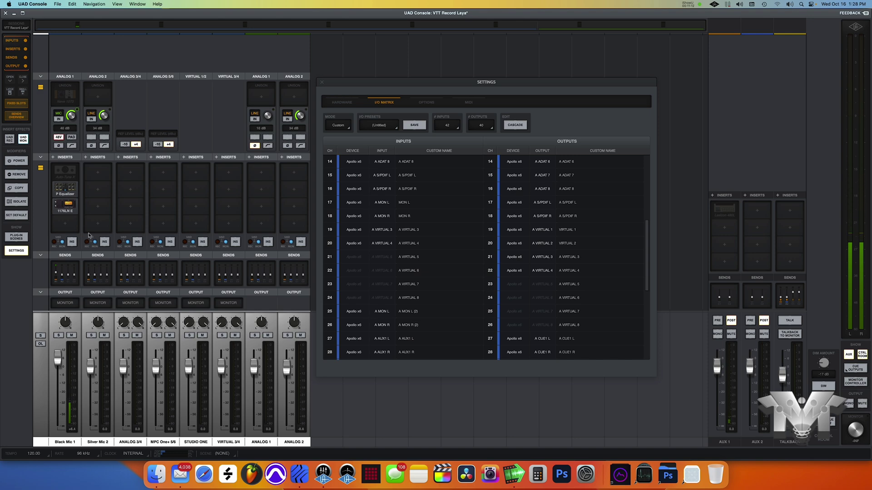
# - Keep the Apollo sample rate at 96 kHz in the status-bar Rate list and recheck it
pyautogui.click(80, 458)
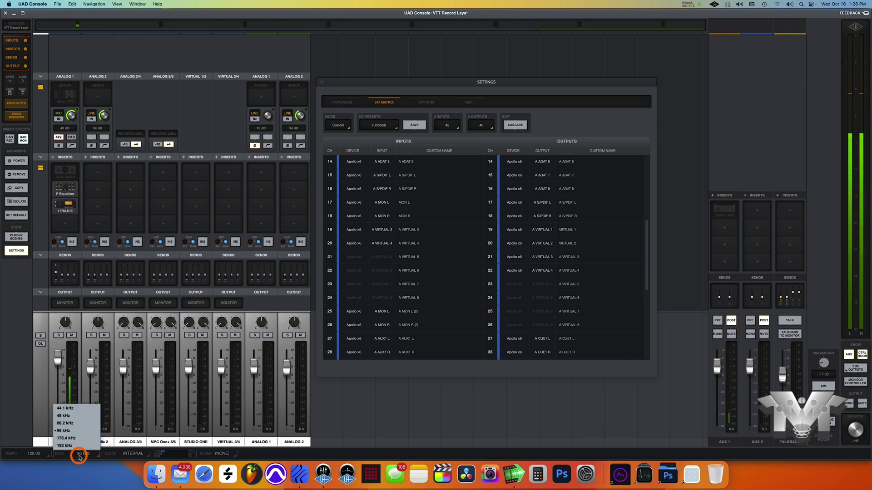
pyautogui.click(78, 454)
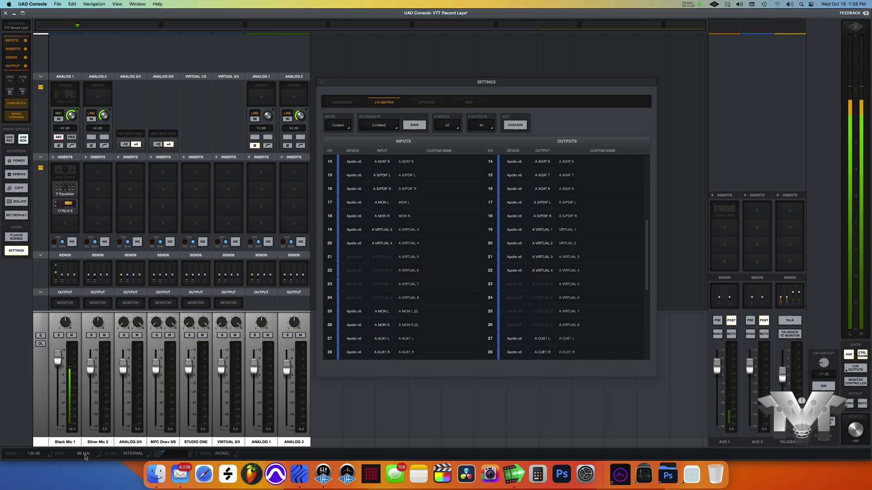
pyautogui.click(82, 454)
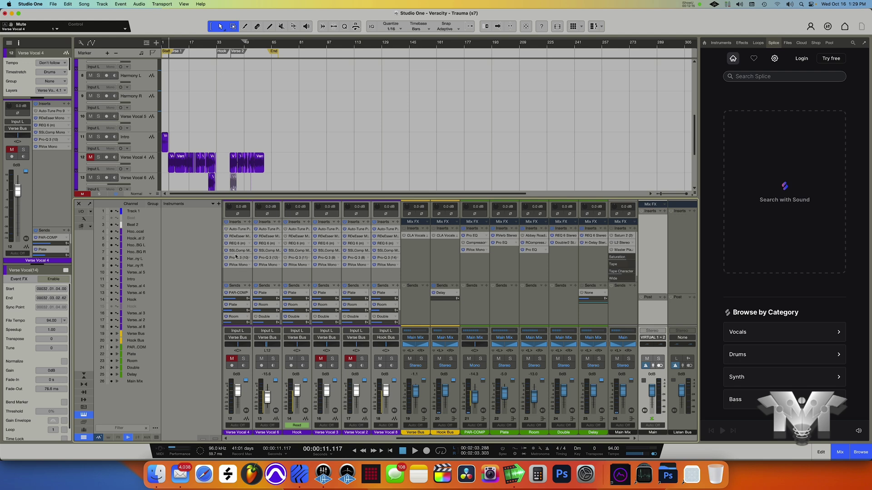
# - Open Verse Vocal 4's SSLComp Mono and read its make-up gain, 10 ms attack and 4:1 ratio
pyautogui.click(237, 251)
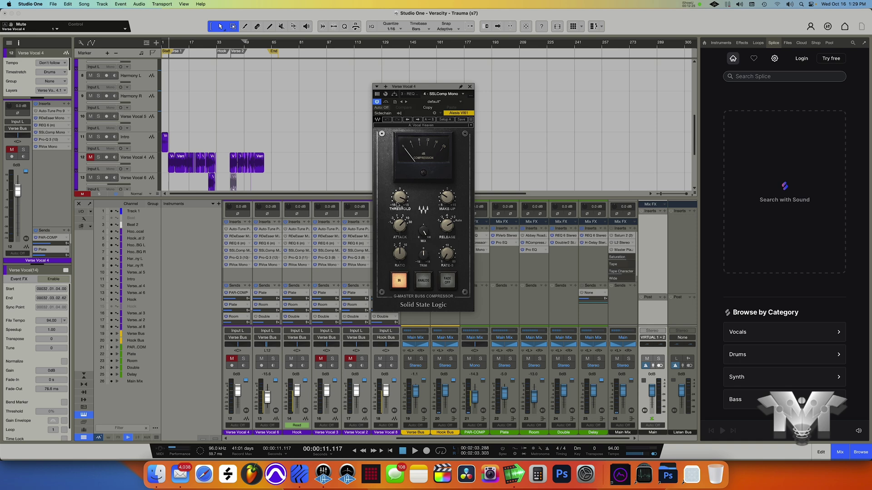
pyautogui.moveTo(398, 205)
pyautogui.click(408, 147)
pyautogui.click(409, 146)
pyautogui.click(454, 195)
pyautogui.click(447, 228)
pyautogui.click(400, 225)
pyautogui.click(400, 254)
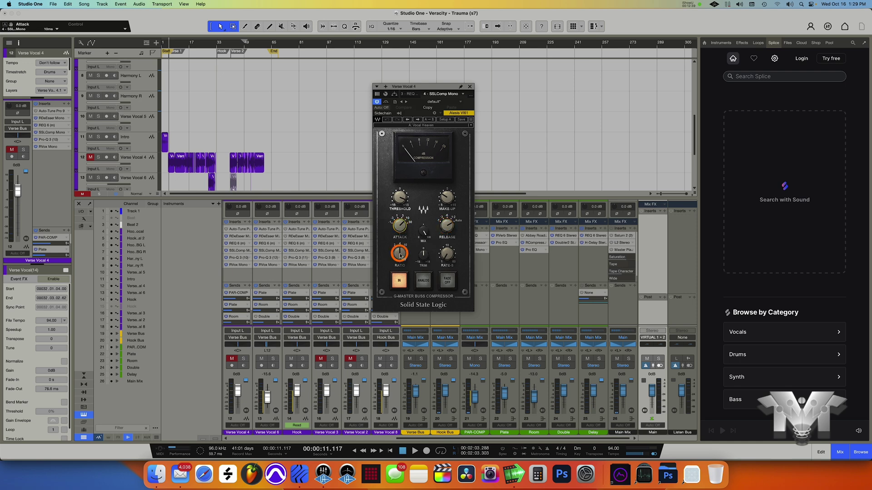